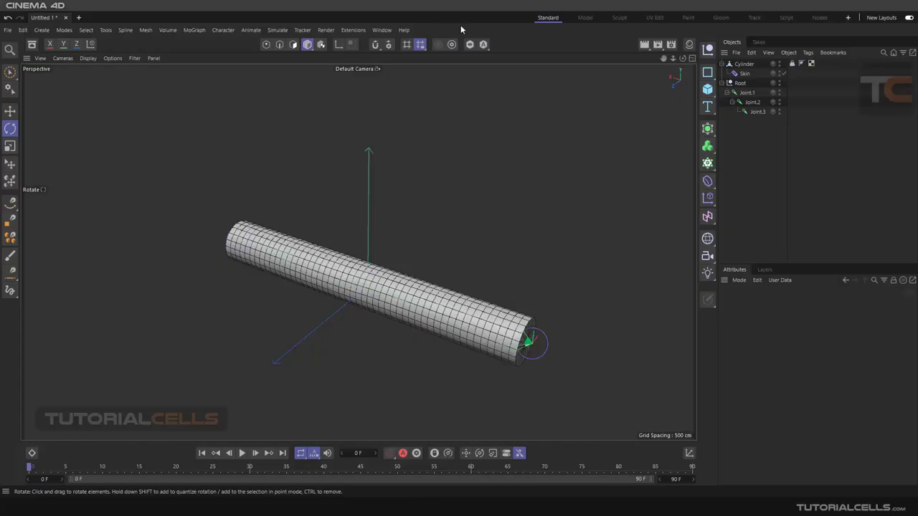
click(708, 181)
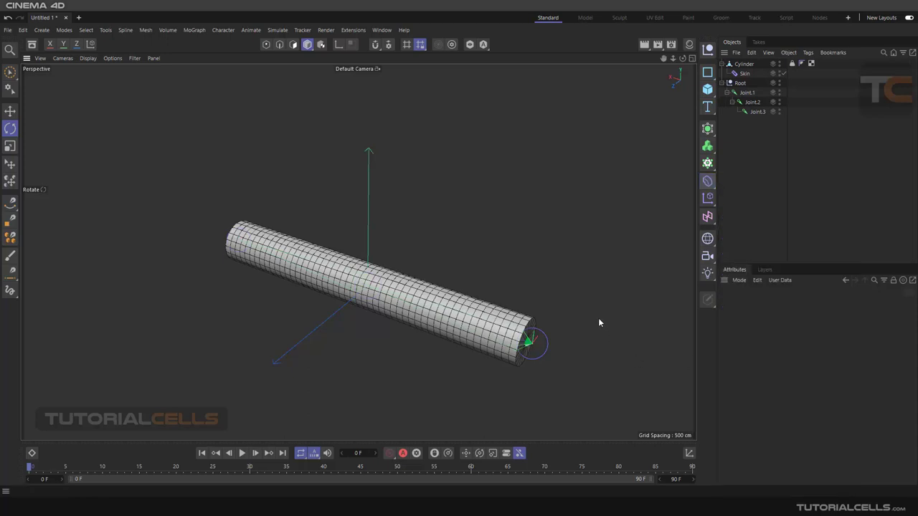
alt+middle_drag(410, 247, 457, 225)
scroll(457, 226, up, 2)
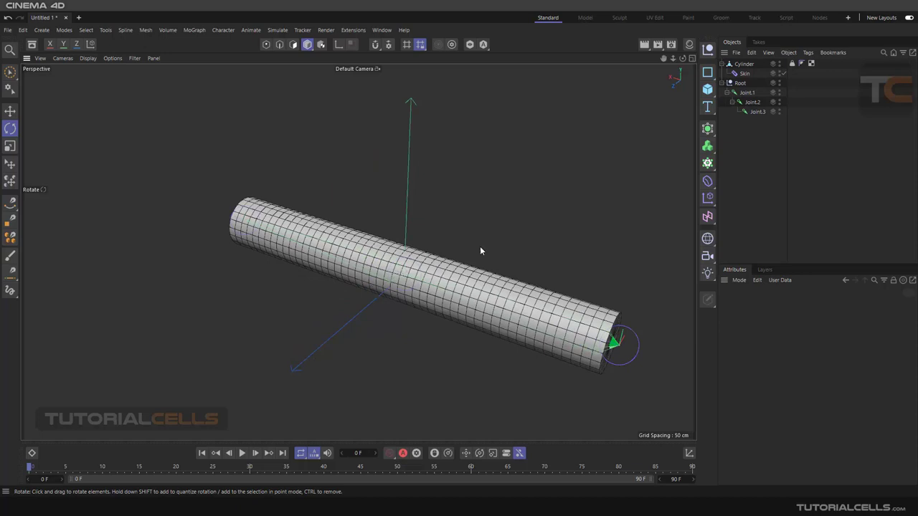
Step: Rotate Joint.2 to bend one half of the cylinder upward into an L shape, and inspect the crease at the bend
click(752, 102)
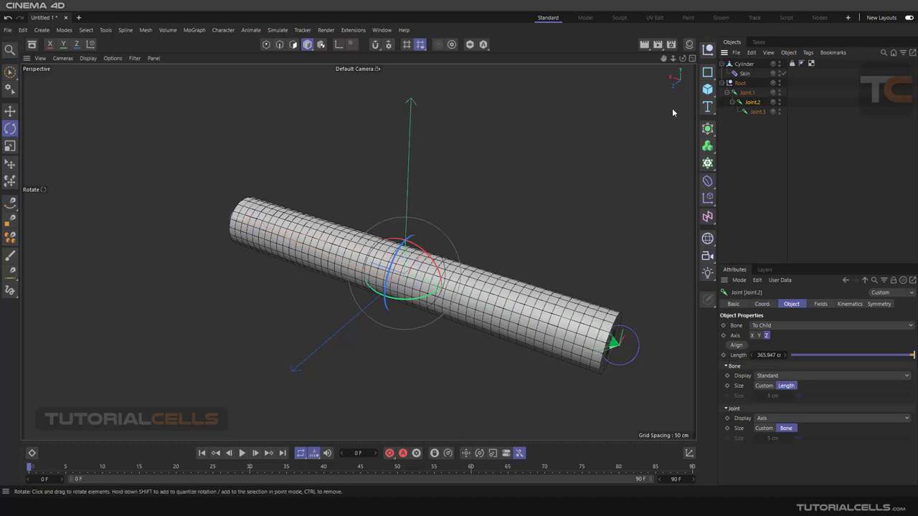
scroll(478, 240, up, 3)
alt+middle_drag(406, 241, 398, 228)
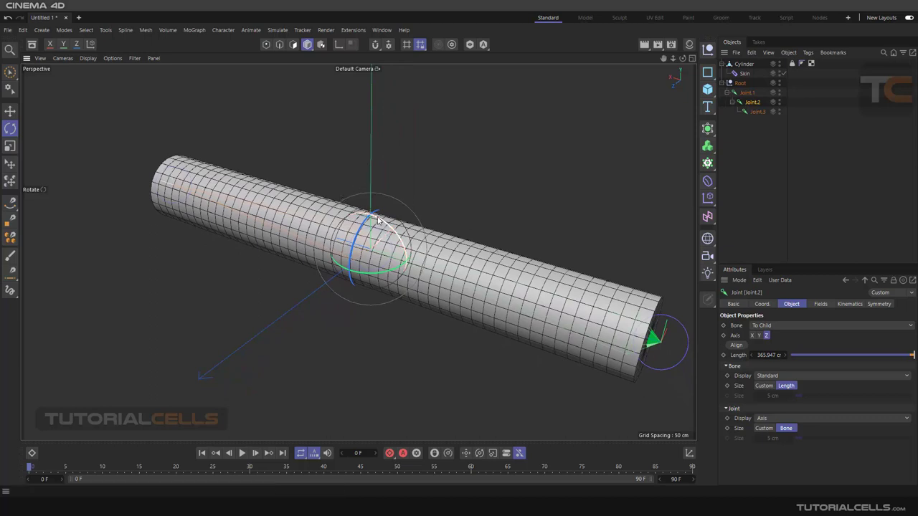
mouse_move(378, 219)
mouse_down()
mouse_move(366, 255)
mouse_move(394, 283)
mouse_move(419, 287)
mouse_move(391, 249)
mouse_move(436, 191)
mouse_move(375, 215)
mouse_up()
scroll(388, 246, up, 4)
scroll(377, 217, down, 4)
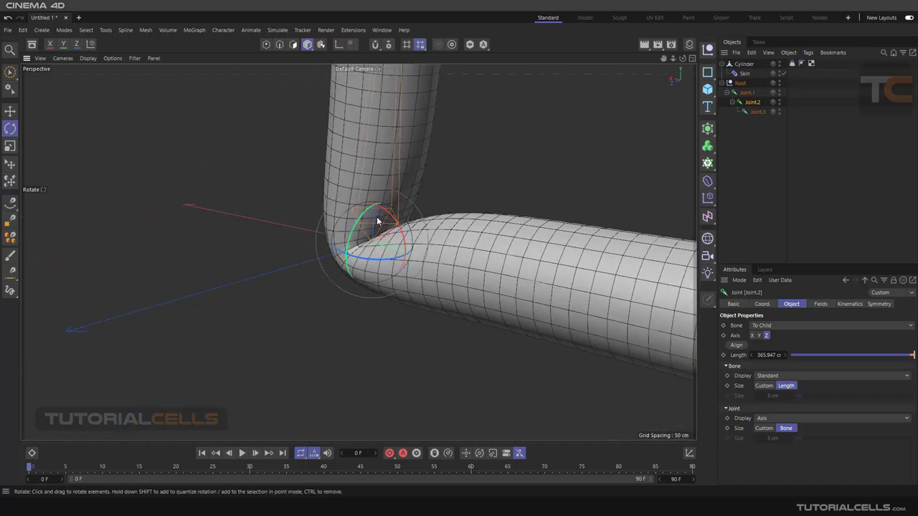
scroll(382, 219, up, 5)
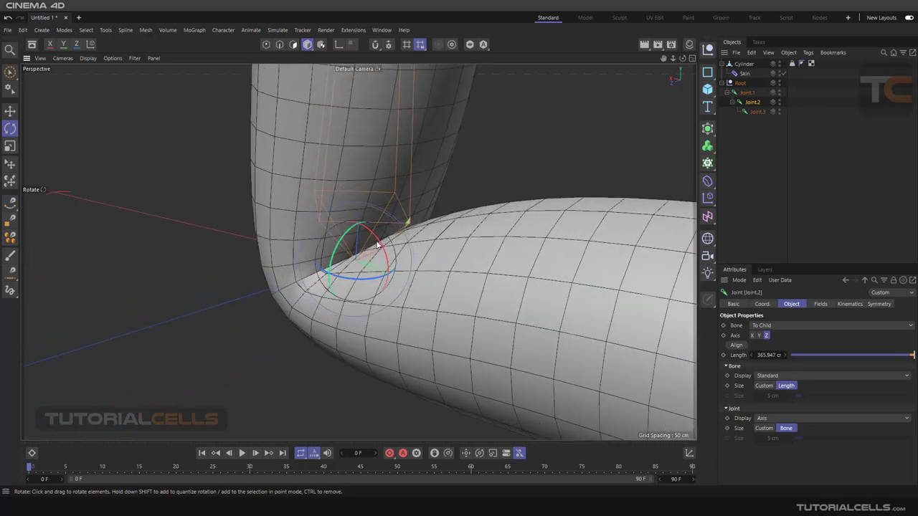
alt+drag(387, 237, 370, 258)
scroll(370, 258, down, 5)
alt+drag(392, 227, 388, 261)
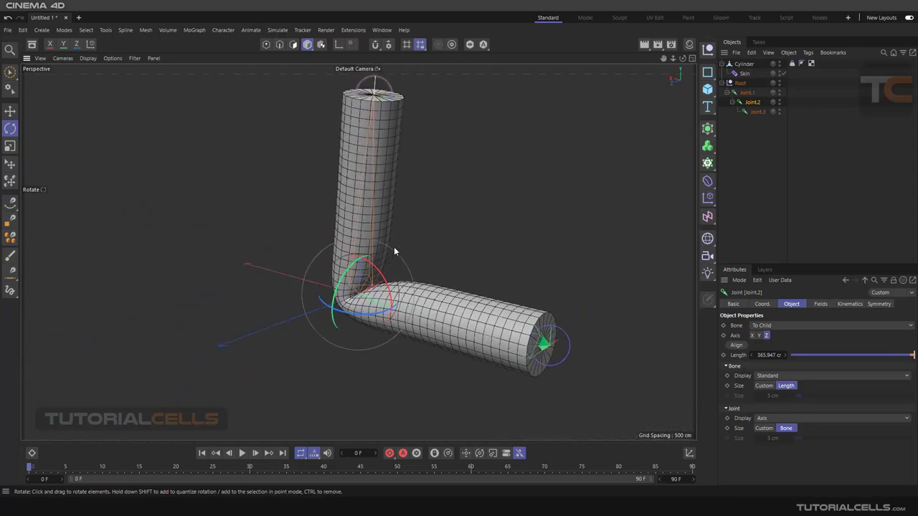
Step: Add a Smoothing deformer as a child of the Cylinder and place it below the Skin deformer
click(745, 64)
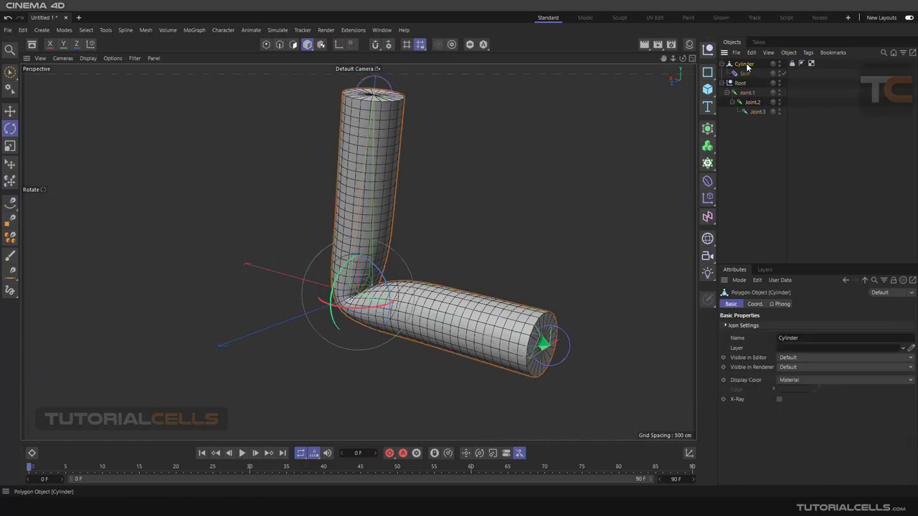
click(707, 183)
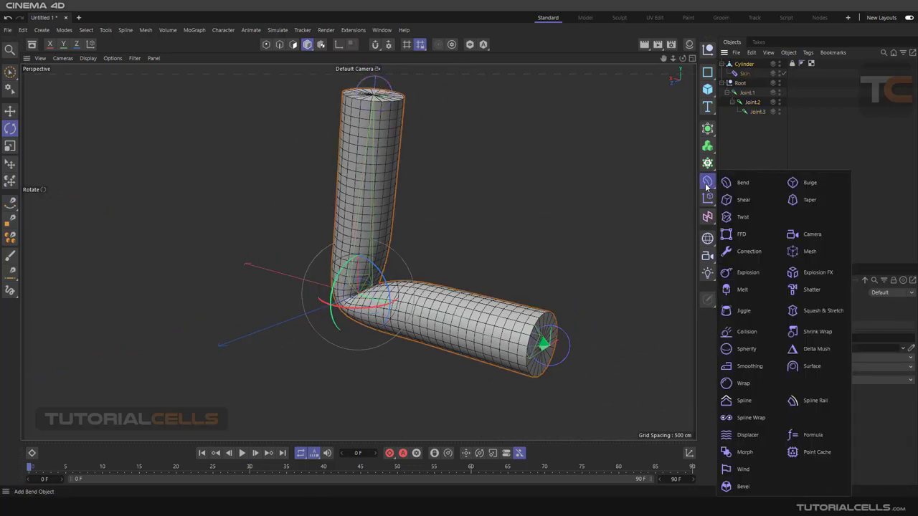
click(750, 367)
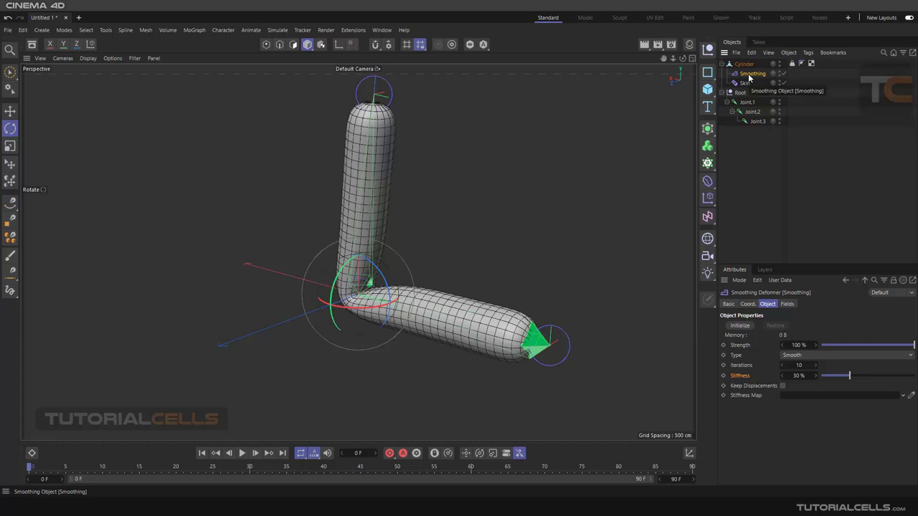
drag(749, 77, 750, 88)
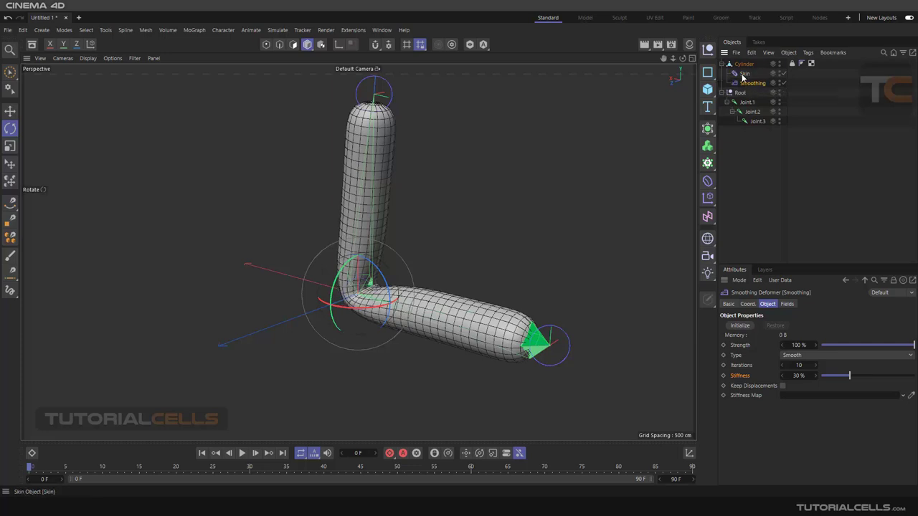
click(744, 75)
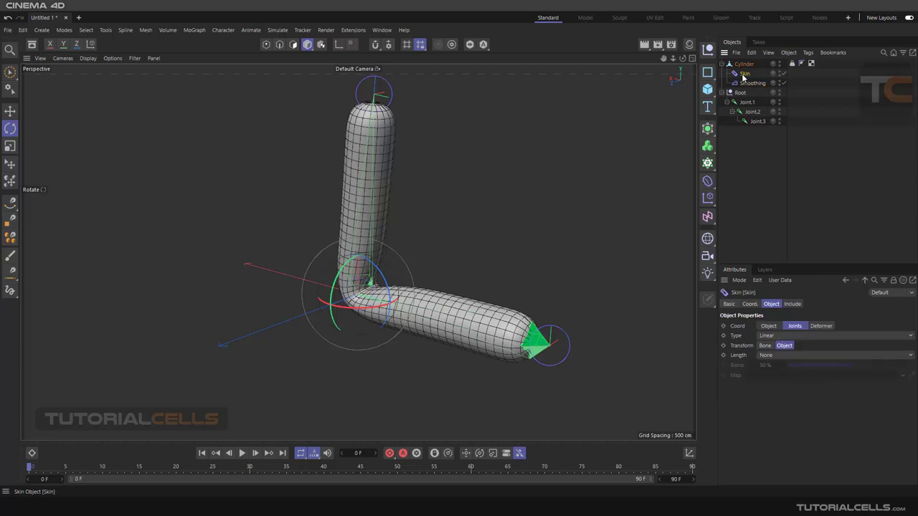
click(755, 84)
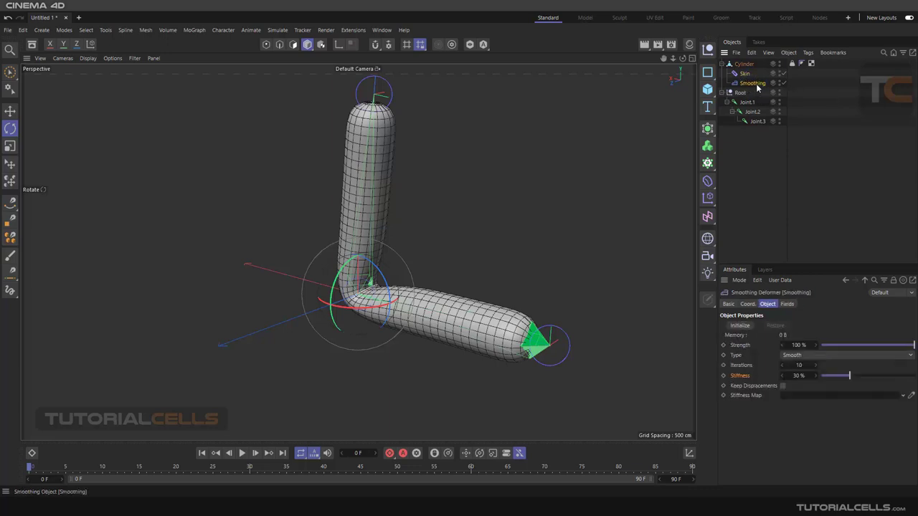
Step: Compare the cylinder's bend with the Smoothing deformer disabled and enabled, examining the elbow up close
click(784, 83)
scroll(394, 300, up, 5)
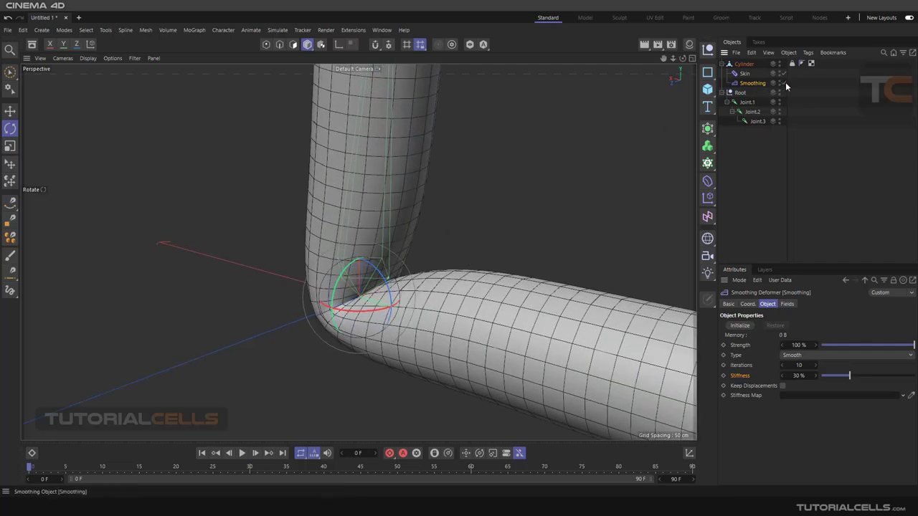
click(784, 84)
scroll(513, 191, down, 3)
scroll(523, 189, down, 2)
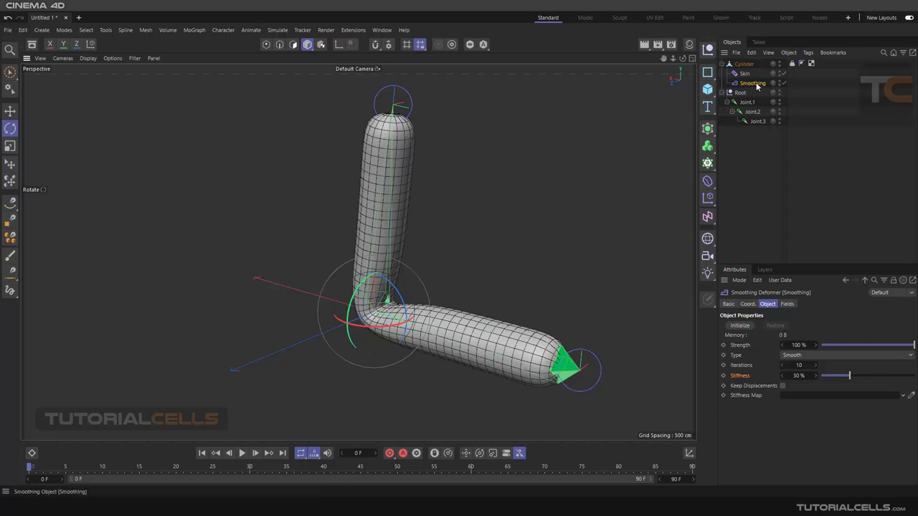
scroll(387, 307, up, 2)
scroll(388, 307, down, 3)
scroll(387, 307, up, 5)
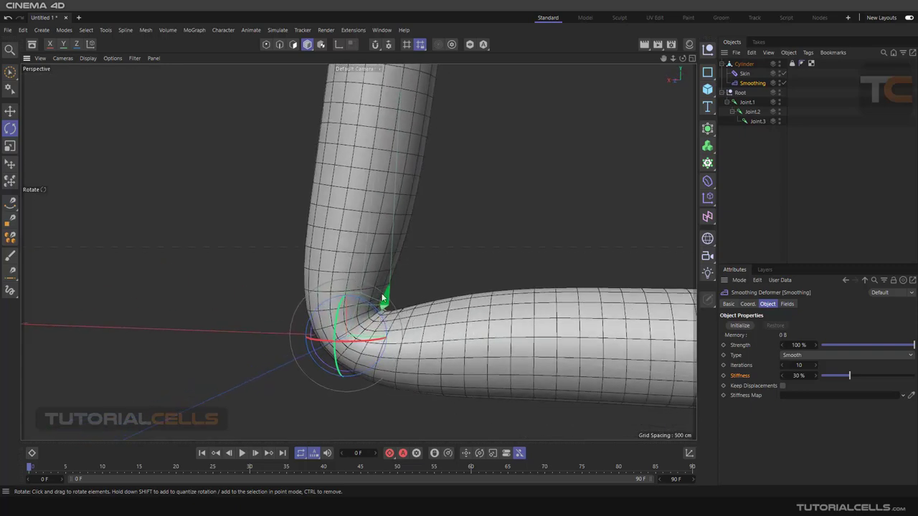
scroll(371, 287, down, 4)
alt+drag(667, 176, 631, 287)
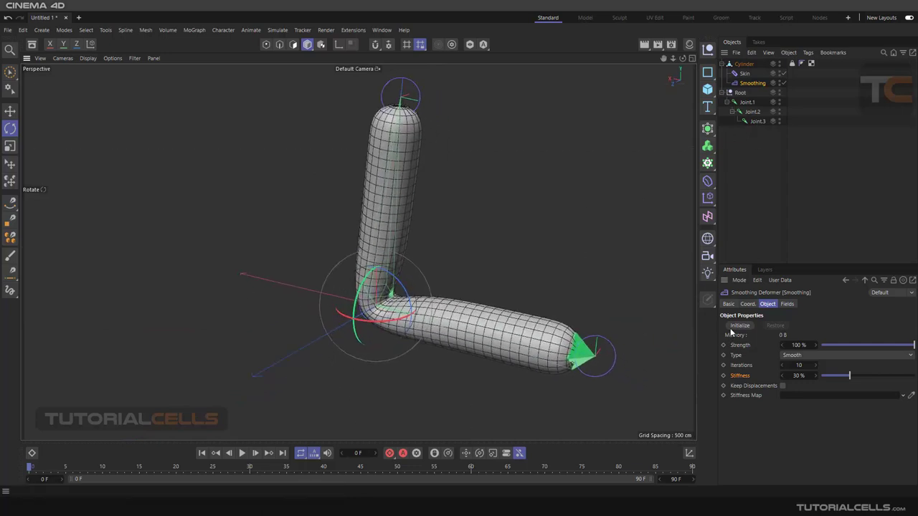
Step: Initialize the Smoothing deformer and try its Strength setting, leaving it at 100 %
click(735, 328)
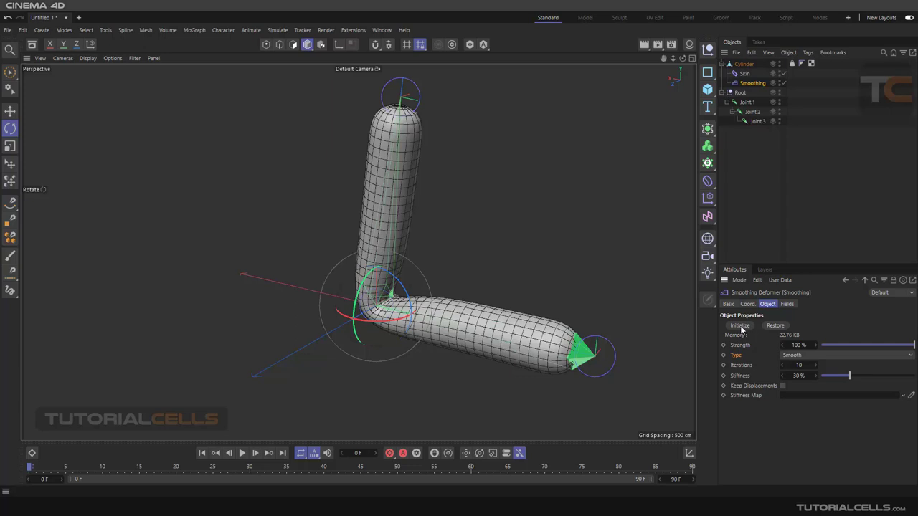
scroll(667, 357, up, 2)
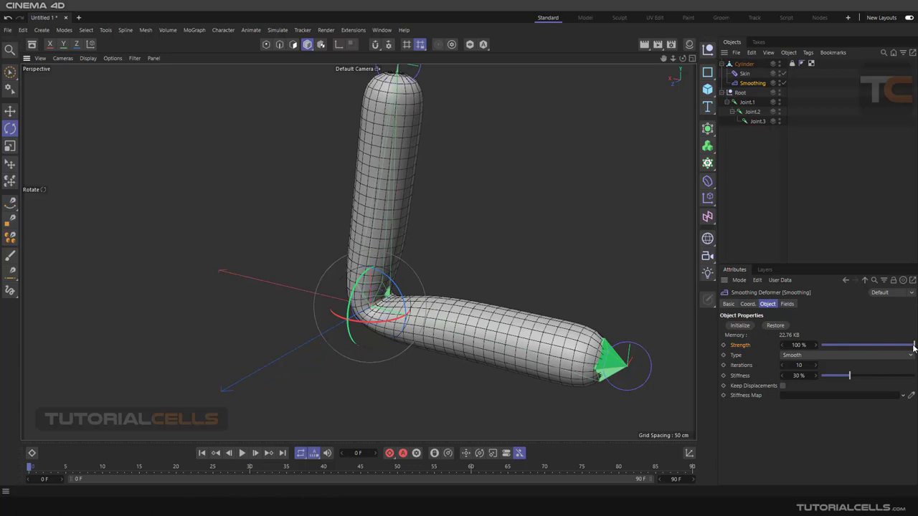
mouse_move(913, 347)
mouse_down()
mouse_move(840, 349)
mouse_move(914, 346)
mouse_up()
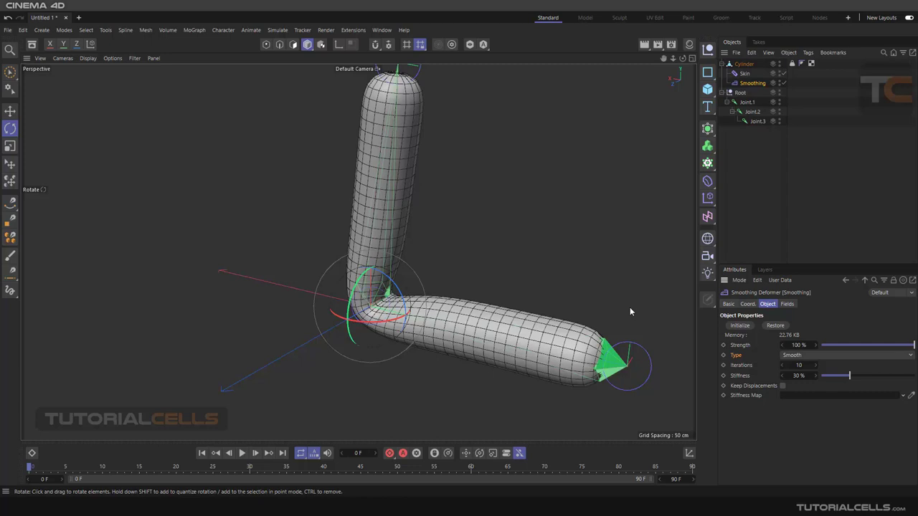
Step: Set the Smoothing deformer's type to Relax and test the bend by rotating Joint.2
click(792, 358)
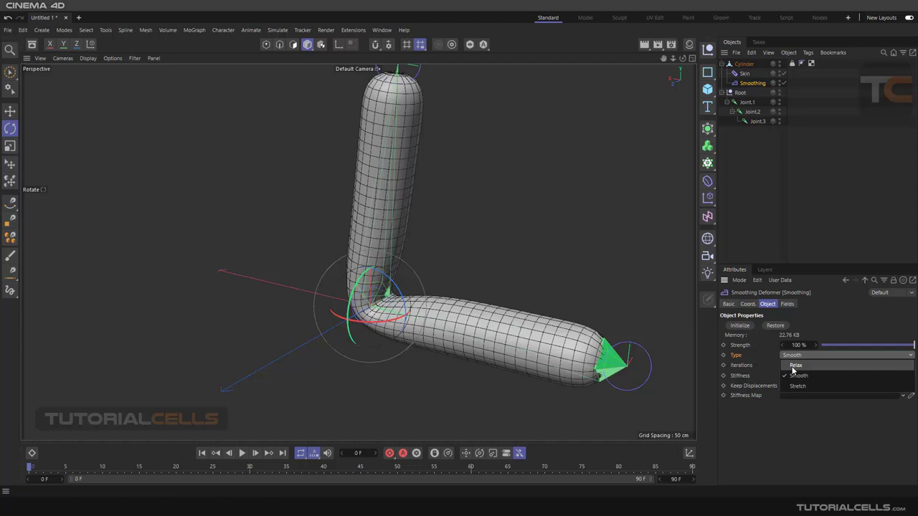
click(795, 366)
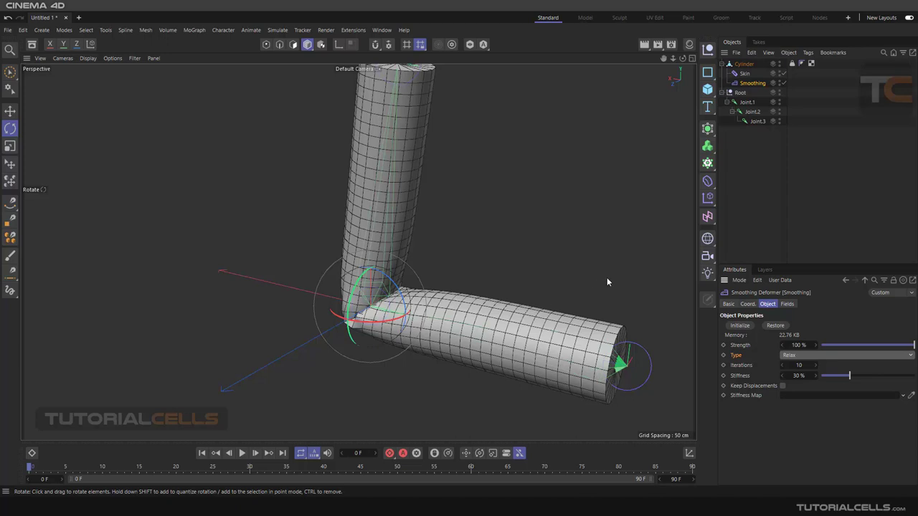
click(752, 112)
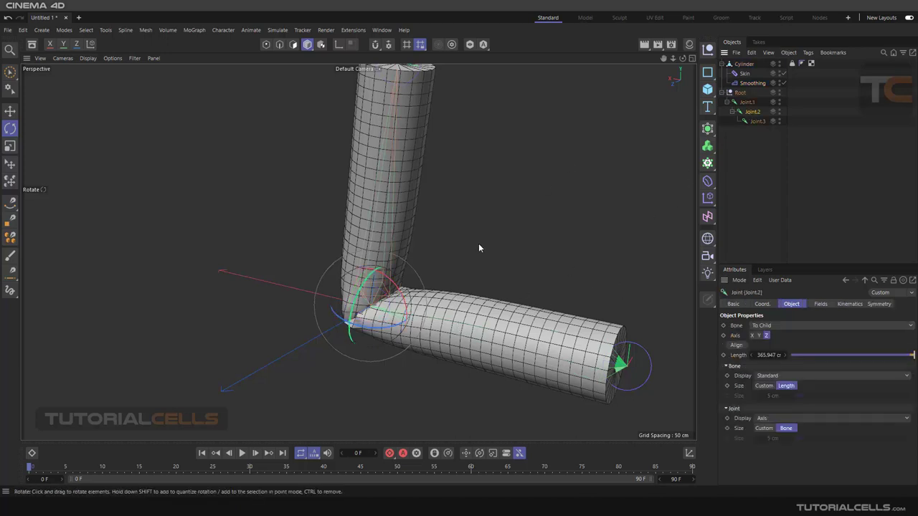
scroll(485, 242, up, 2)
drag(390, 299, 362, 290)
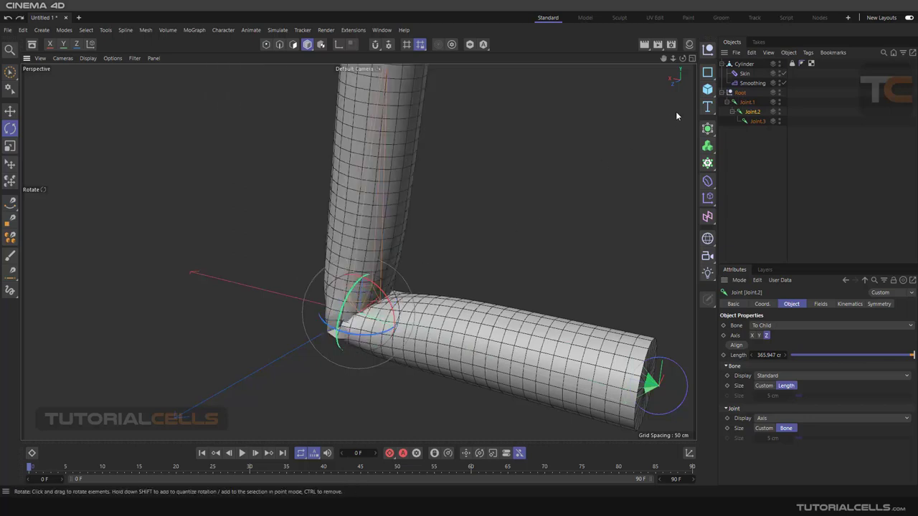
Step: Place the Cylinder inside a Subdivision Surface and rotate Joint.2 to test the subdivided bend
click(743, 64)
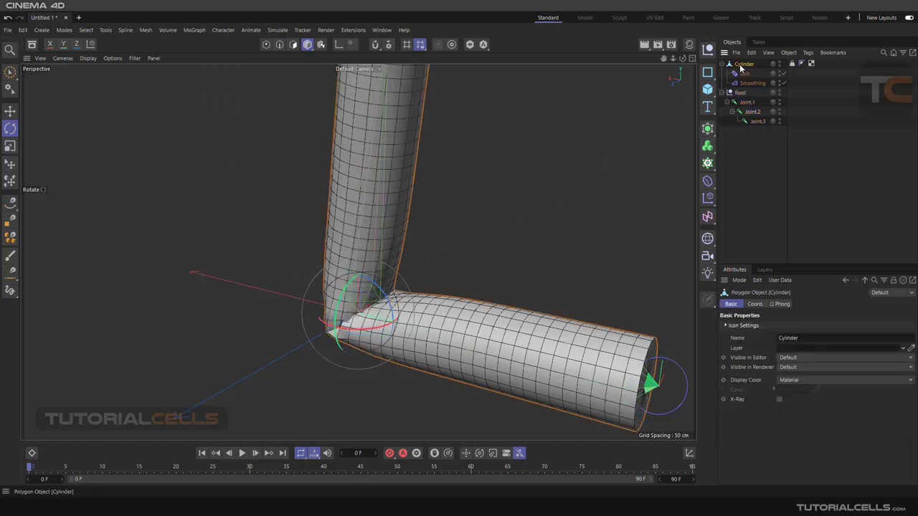
click(708, 130)
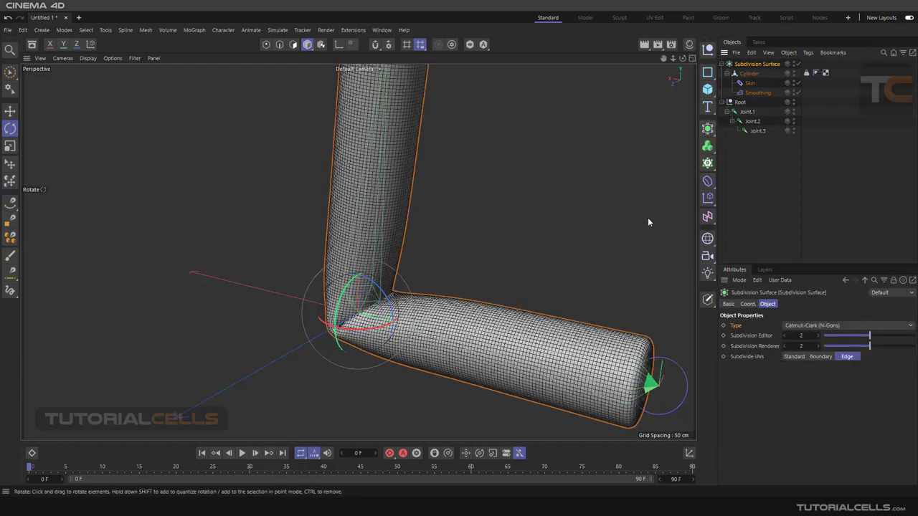
click(752, 121)
scroll(390, 287, up, 2)
drag(383, 302, 426, 305)
scroll(352, 290, up, 5)
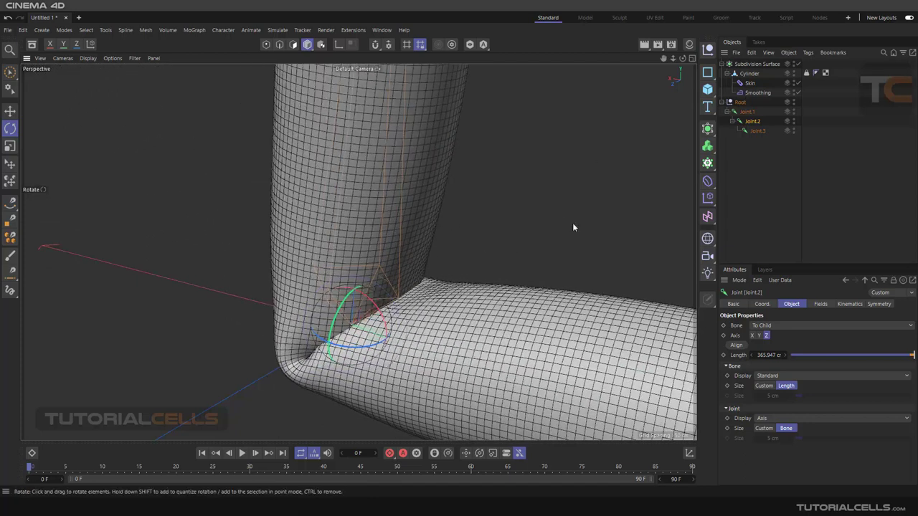
Step: Set the Smoothing deformer's type to Smooth and initialize it again
click(755, 93)
click(789, 355)
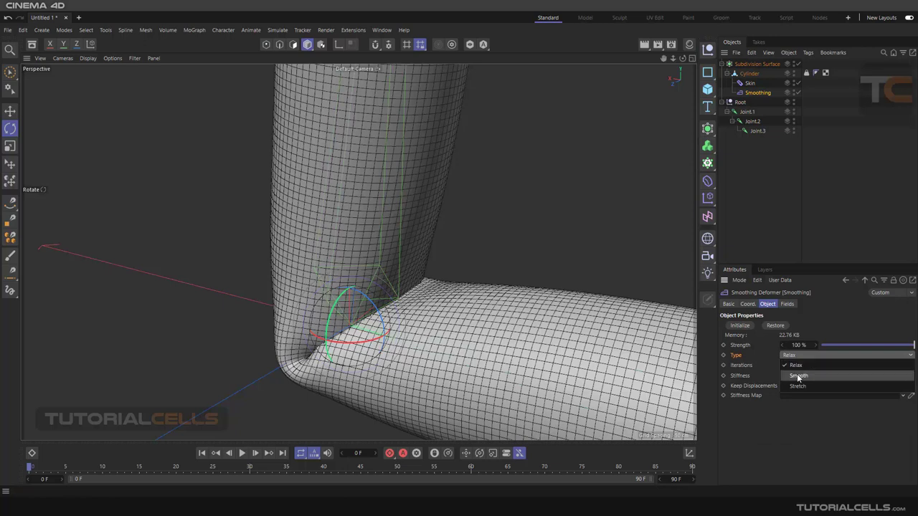
click(799, 376)
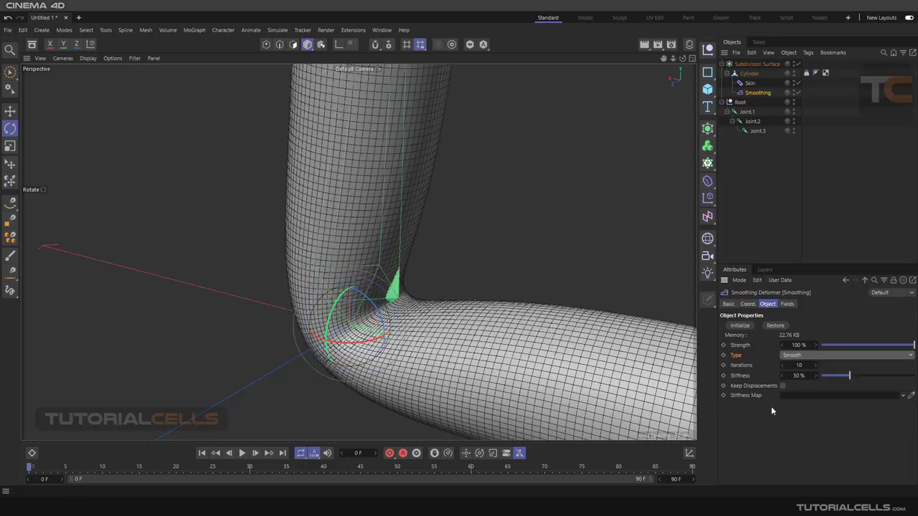
click(752, 325)
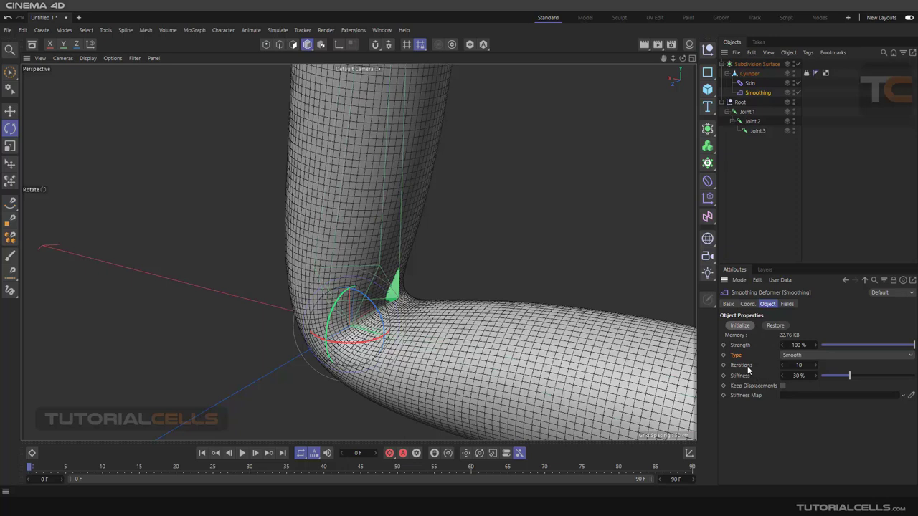
Step: Disable the Subdivision Surface and review the whole bent cylinder with the Smoothing type kept at Smooth
click(787, 356)
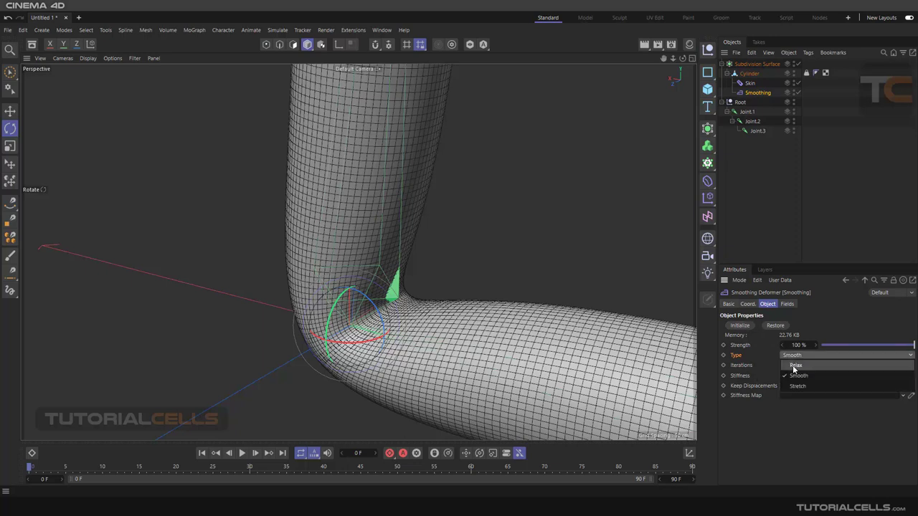
click(799, 63)
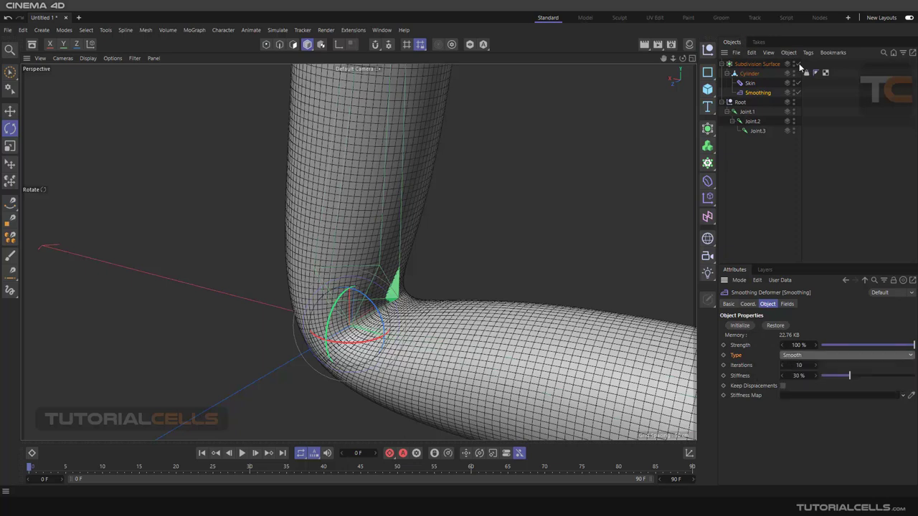
click(799, 64)
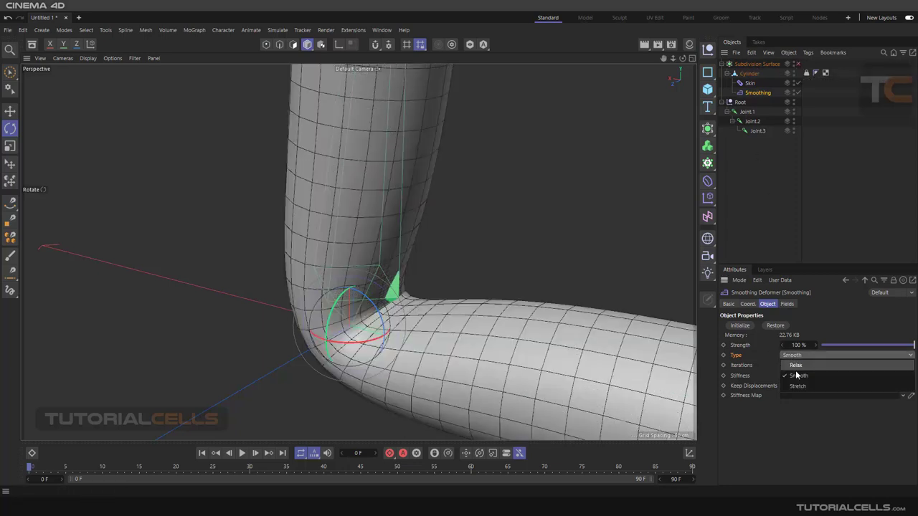
scroll(500, 262, down, 3)
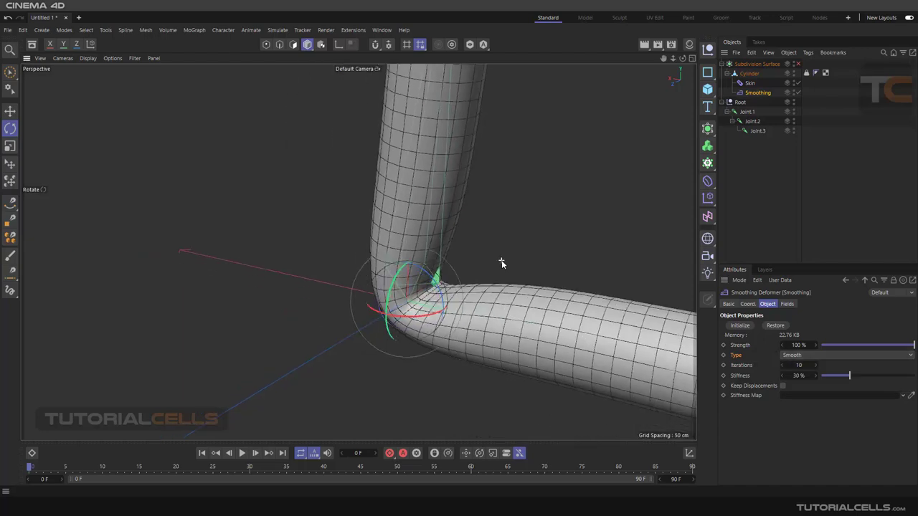
scroll(419, 281, down, 4)
scroll(430, 277, down, 2)
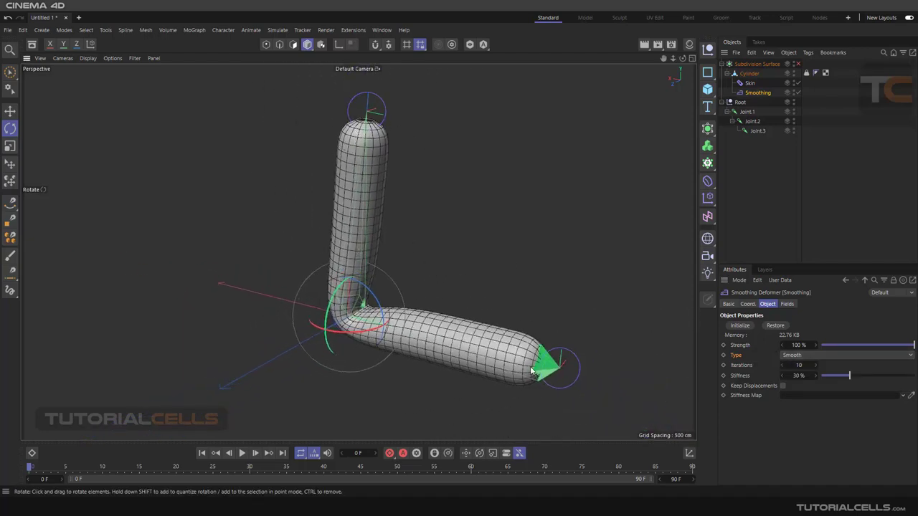
Step: Set the Smoothing deformer's type to Stretch and inspect the bend at Joint.2 with the deformer switched off and on
click(796, 355)
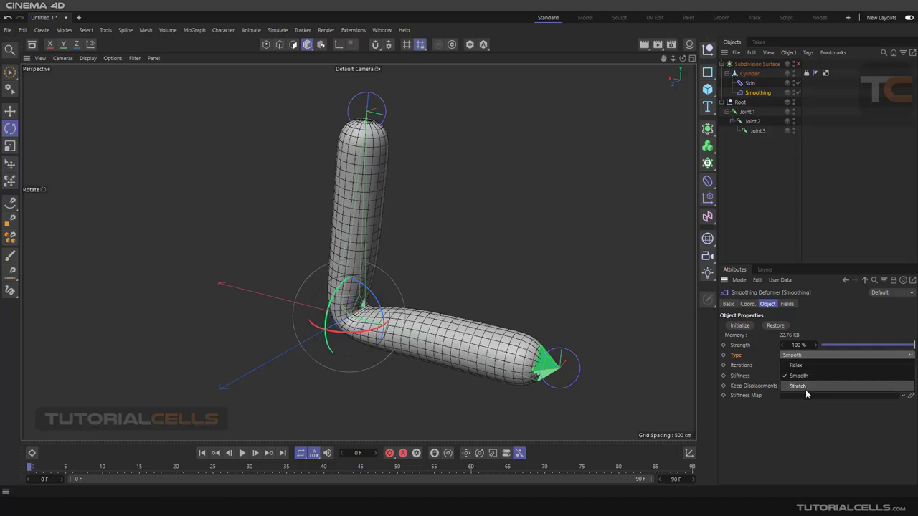
click(798, 386)
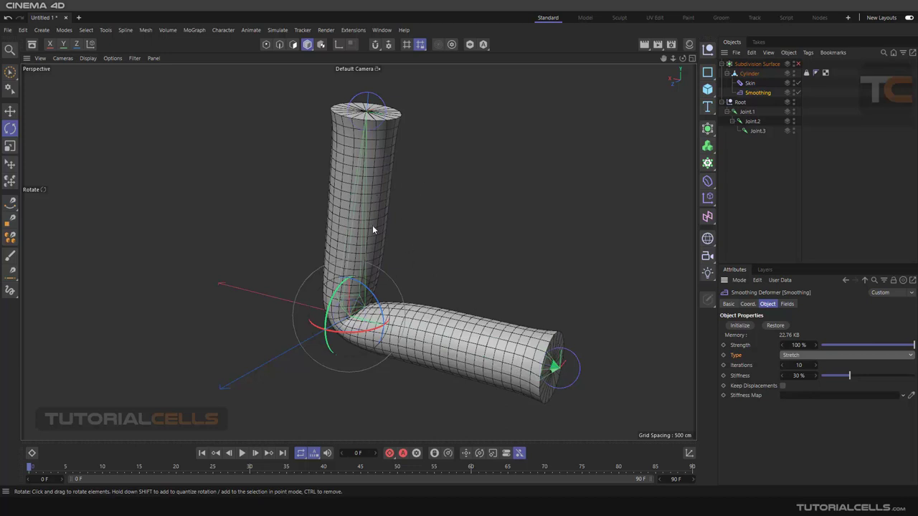
click(798, 92)
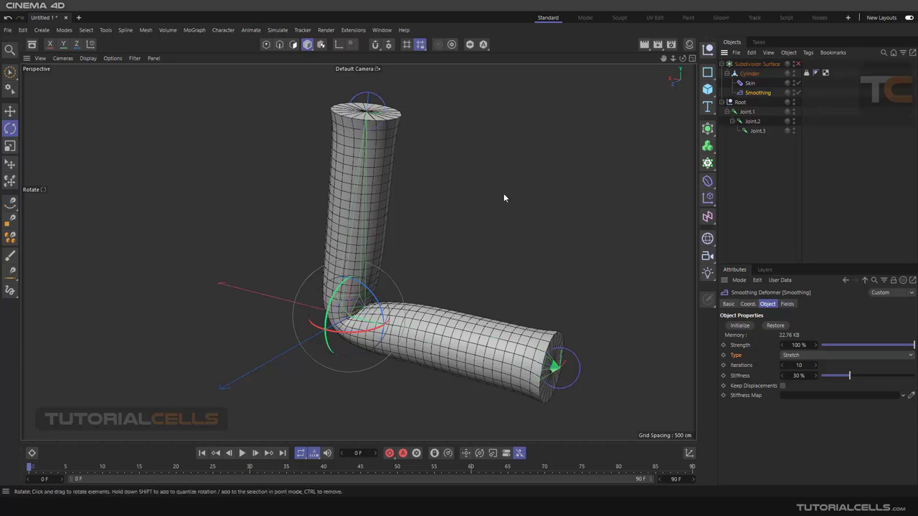
scroll(362, 310, up, 5)
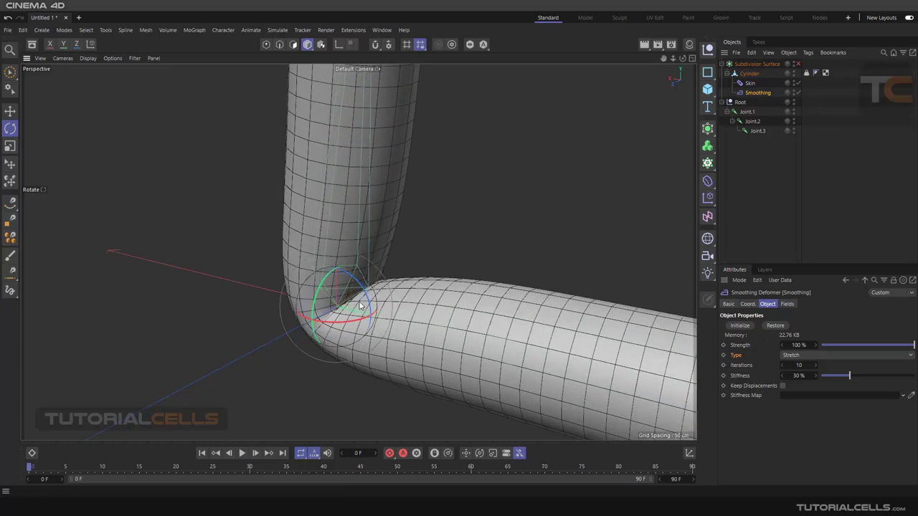
scroll(361, 306, up, 4)
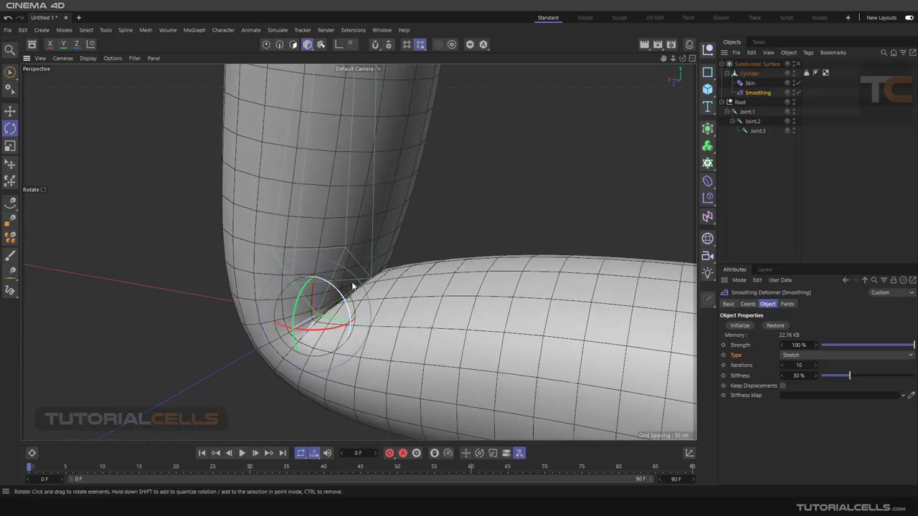
click(753, 121)
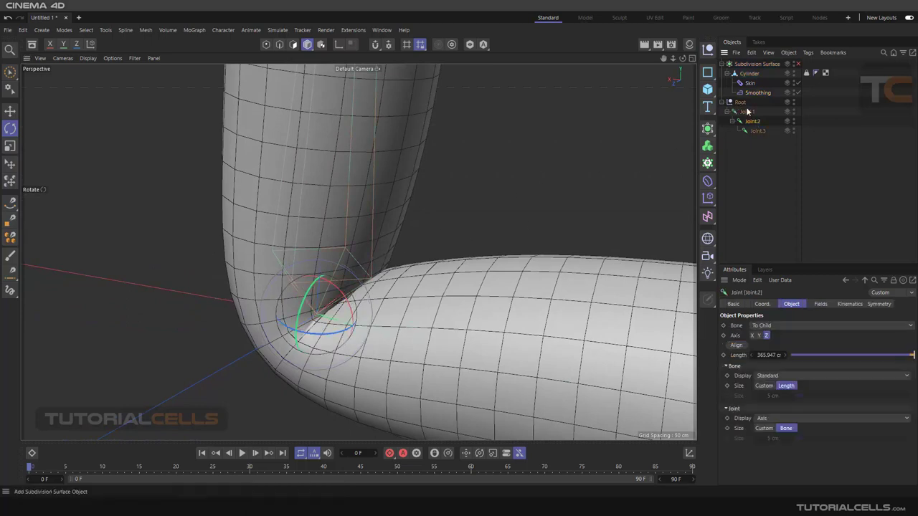
click(798, 93)
alt+drag(559, 180, 445, 273)
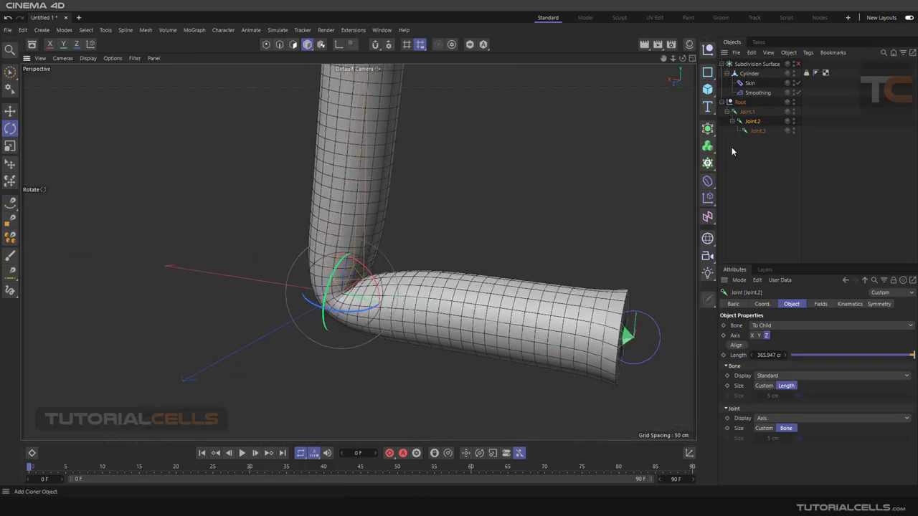
Step: Set the Smoothing deformer's Iterations to 12 and raise its Stiffness to 39%
click(757, 93)
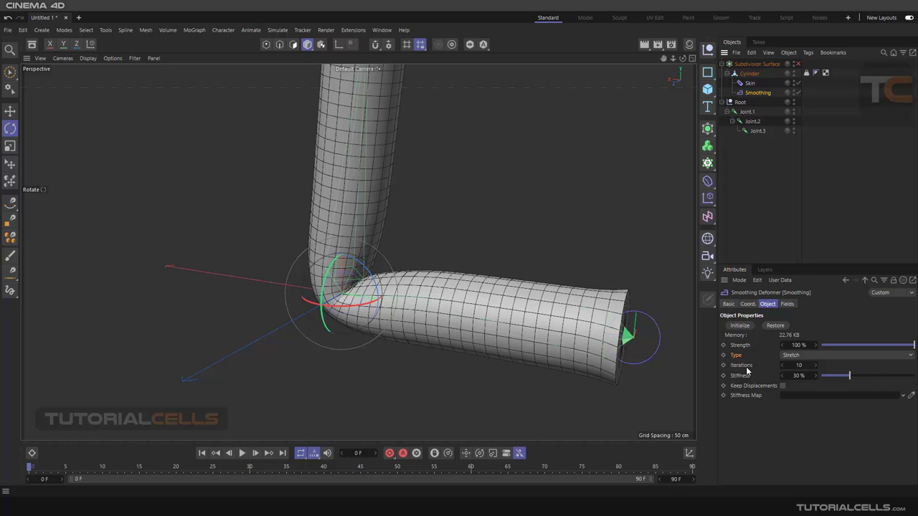
mouse_move(801, 366)
mouse_down()
mouse_move(846, 367)
mouse_move(797, 366)
mouse_up()
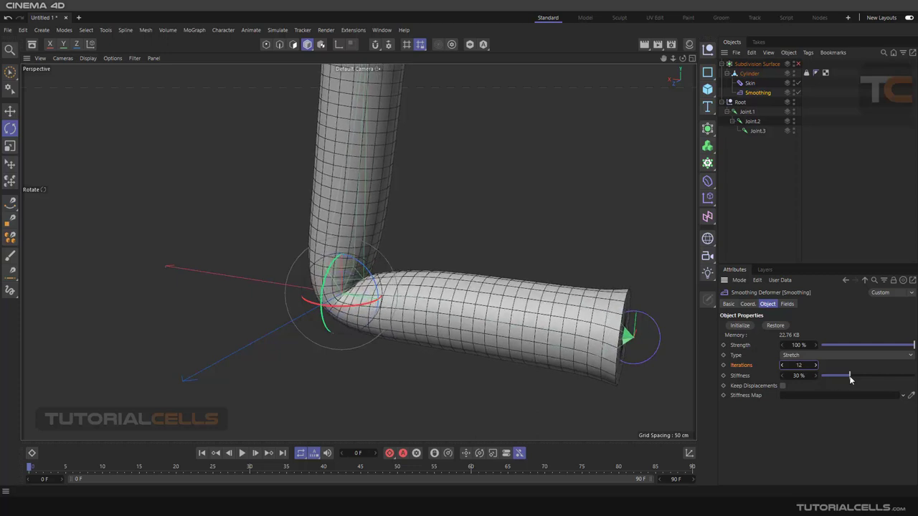
drag(849, 379, 814, 375)
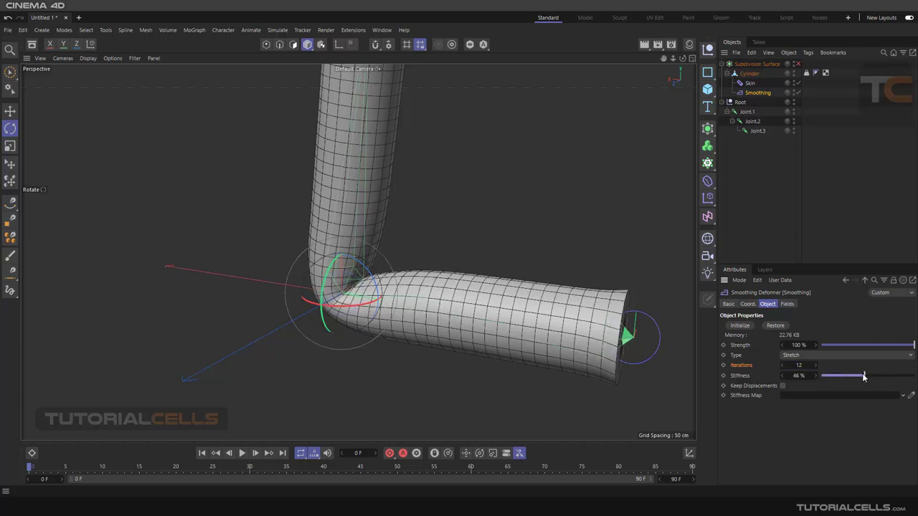
Step: Set the Smoothing deformer's type back to Smooth and its Iterations to 10
click(814, 356)
click(798, 375)
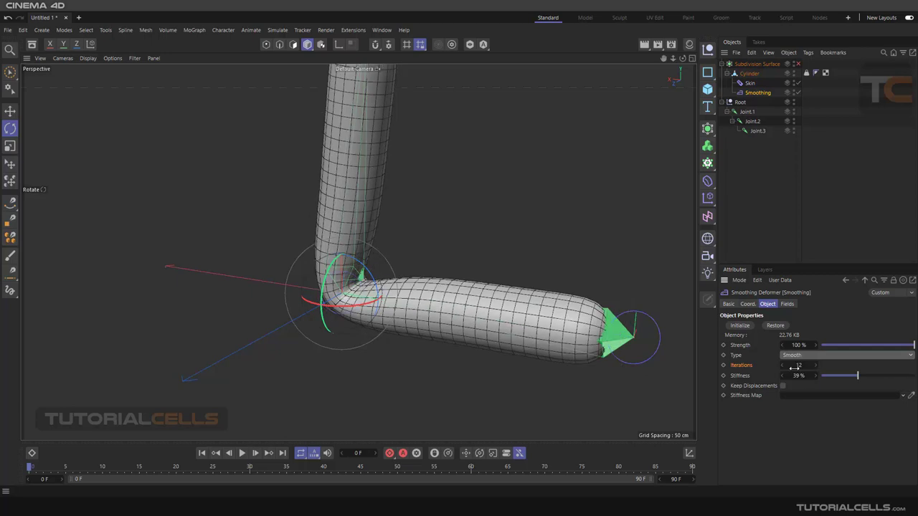
scroll(425, 270, down, 5)
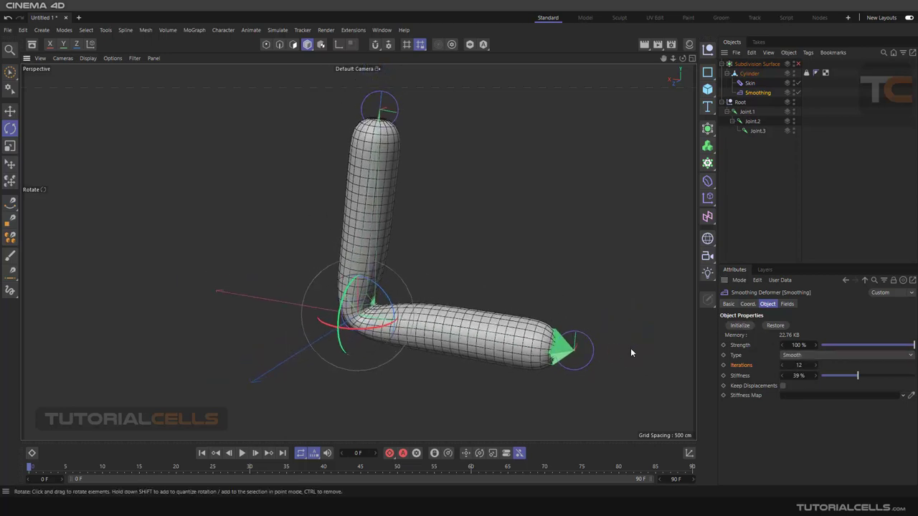
drag(794, 366, 815, 371)
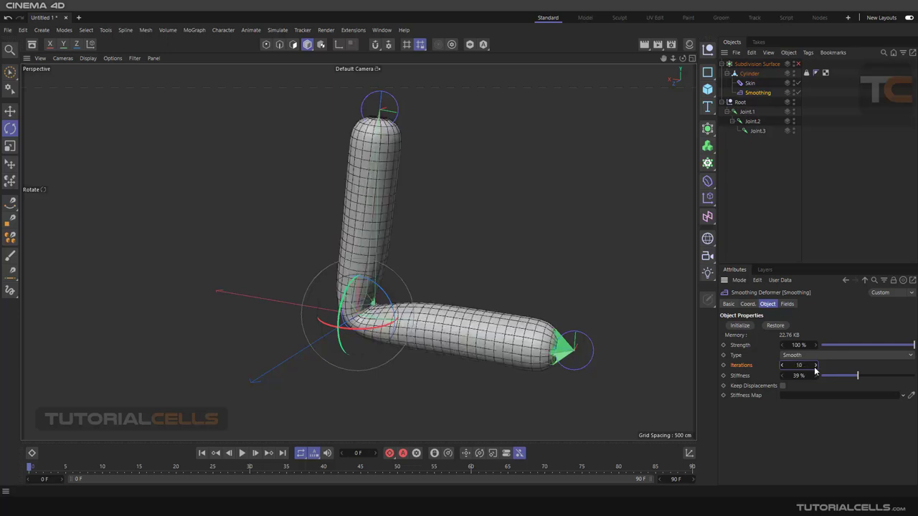
Step: Increase the Smoothing deformer's Stiffness to 53% and its Iterations to 13
click(741, 376)
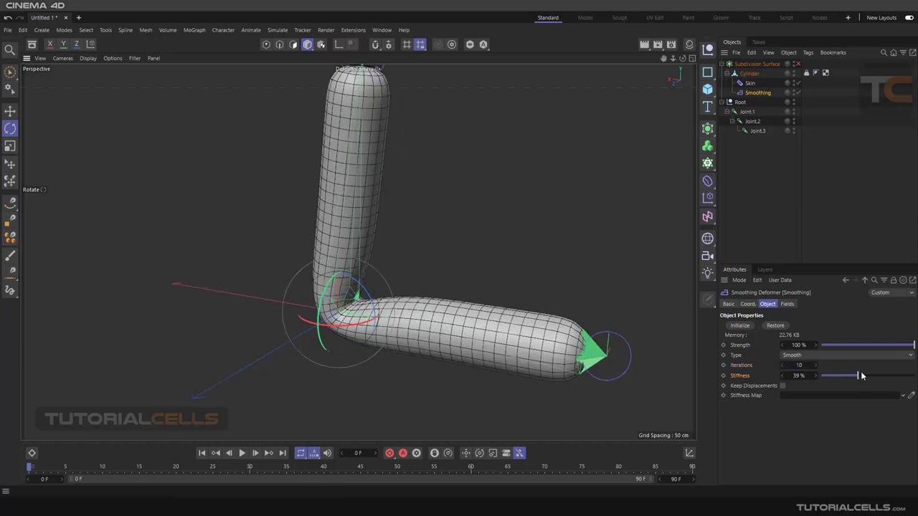
mouse_move(861, 376)
mouse_down()
mouse_move(912, 382)
mouse_move(824, 378)
mouse_move(900, 377)
mouse_move(847, 376)
mouse_up()
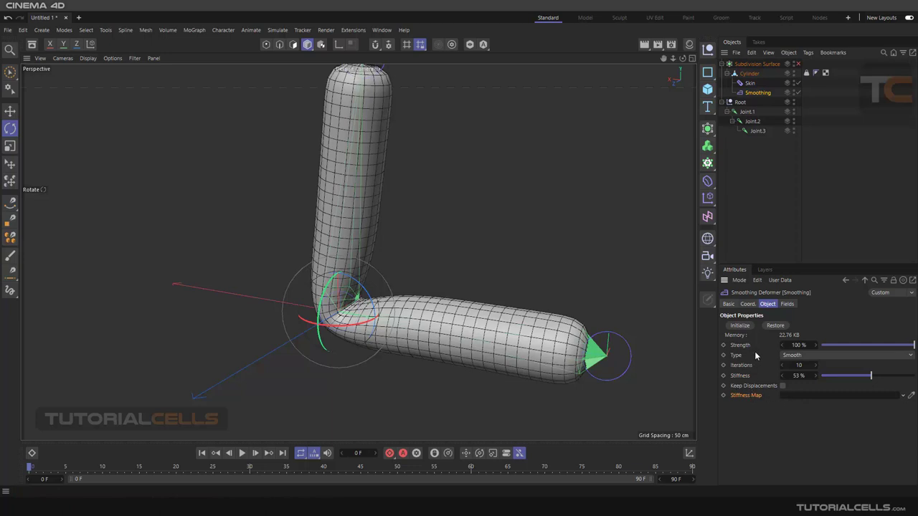
drag(815, 365, 822, 366)
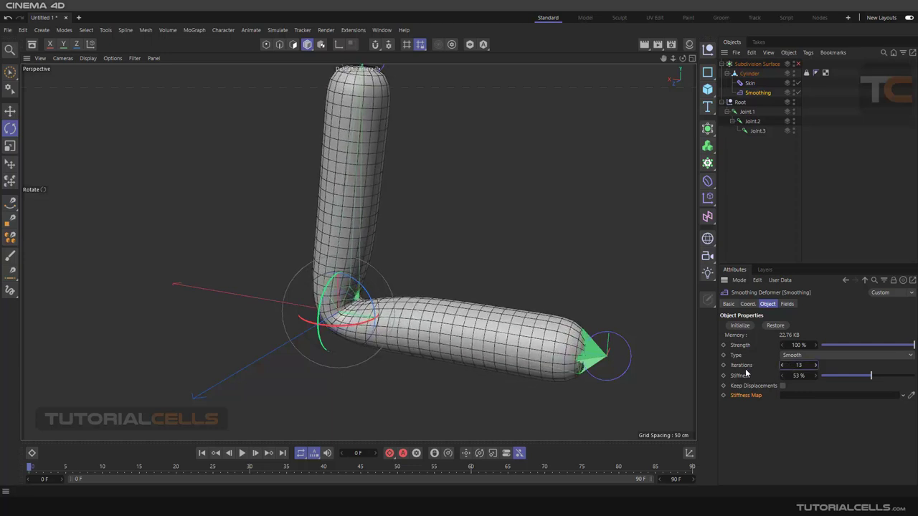
Step: Add a Spherical Field to the Smoothing deformer to limit its effect to the bend
click(787, 305)
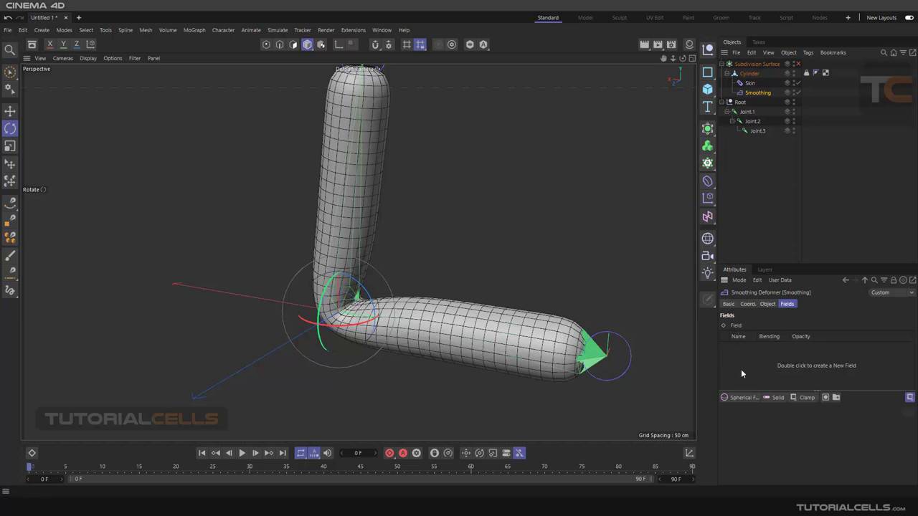
click(739, 397)
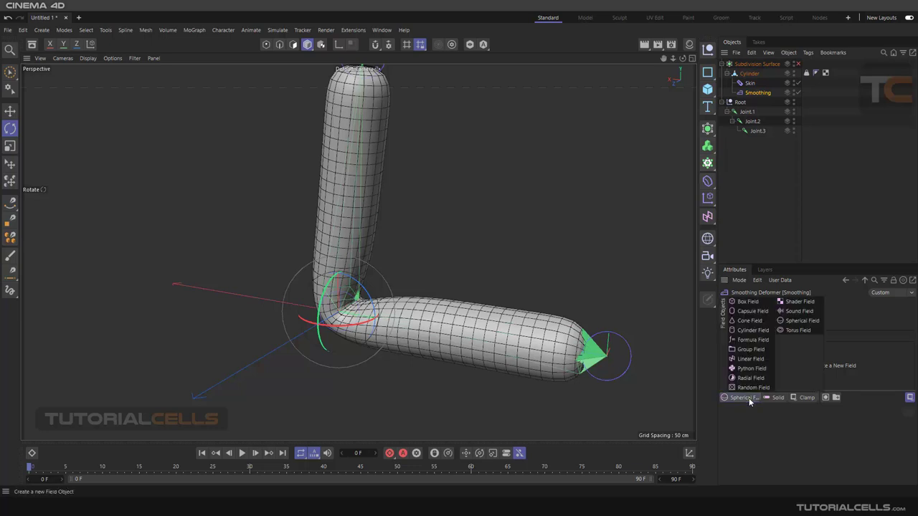
click(797, 327)
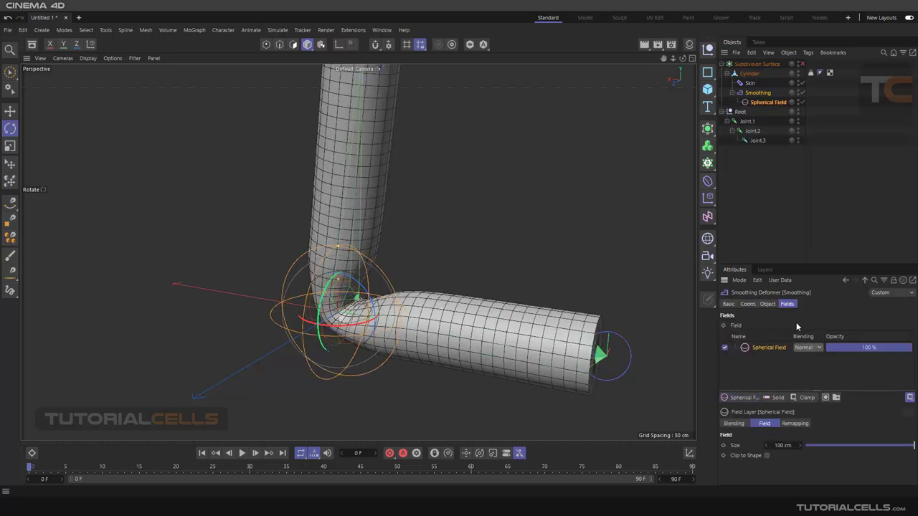
Step: Enlarge the Spherical Field around the cylinder's bend to a size of about 108 cm
scroll(363, 301, down, 2)
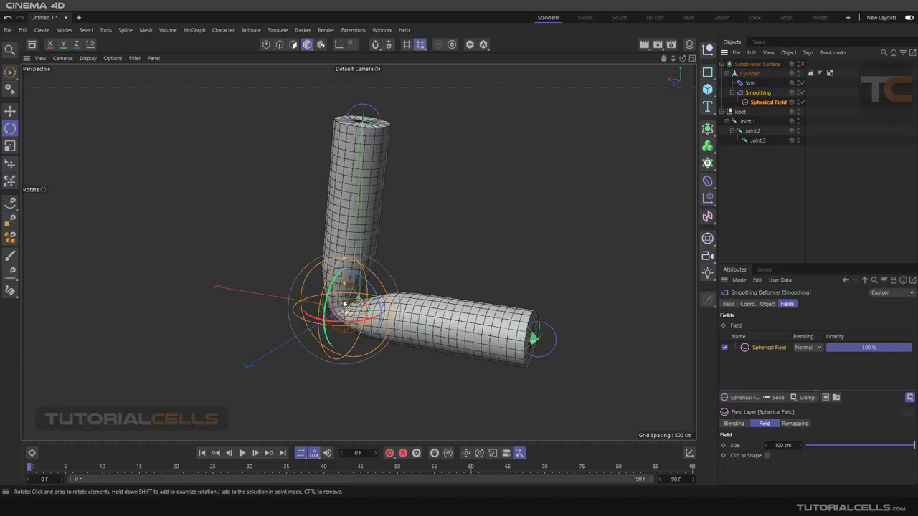
scroll(349, 254, up, 3)
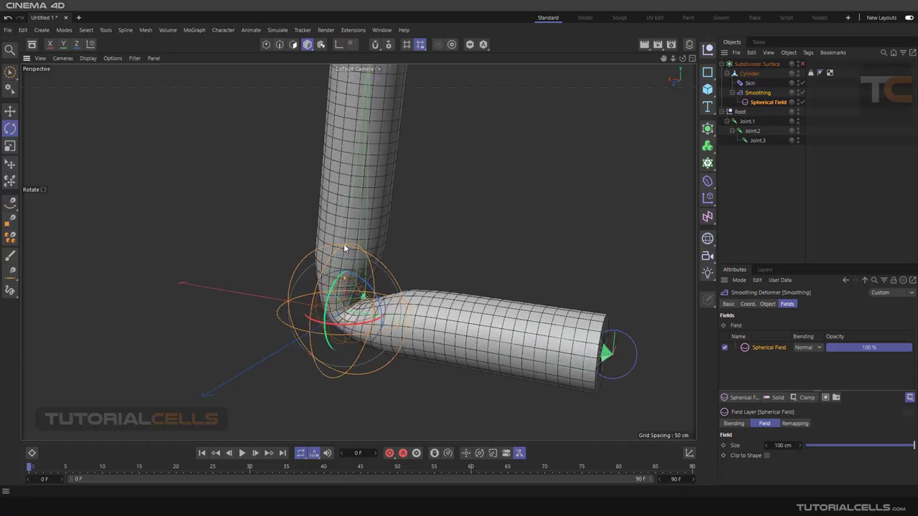
mouse_move(343, 243)
mouse_down()
mouse_move(348, 231)
mouse_move(352, 239)
mouse_up()
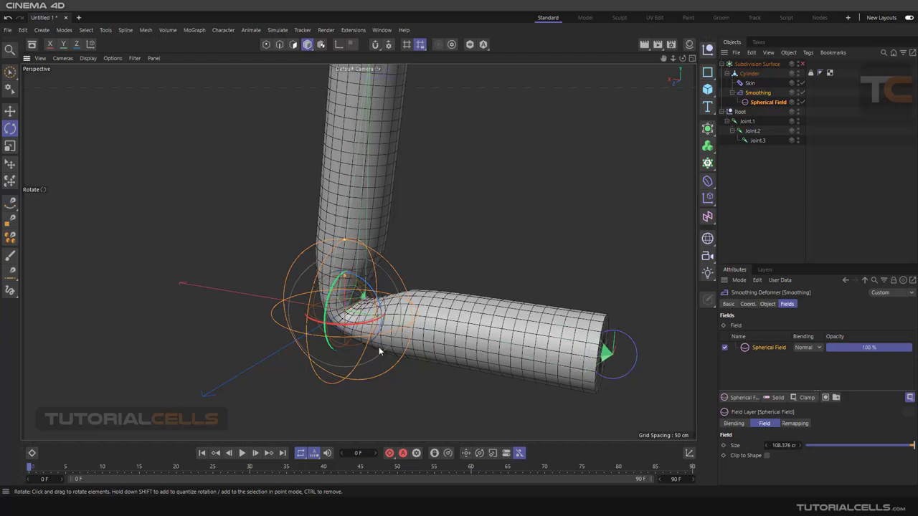
alt+drag(378, 343, 394, 292)
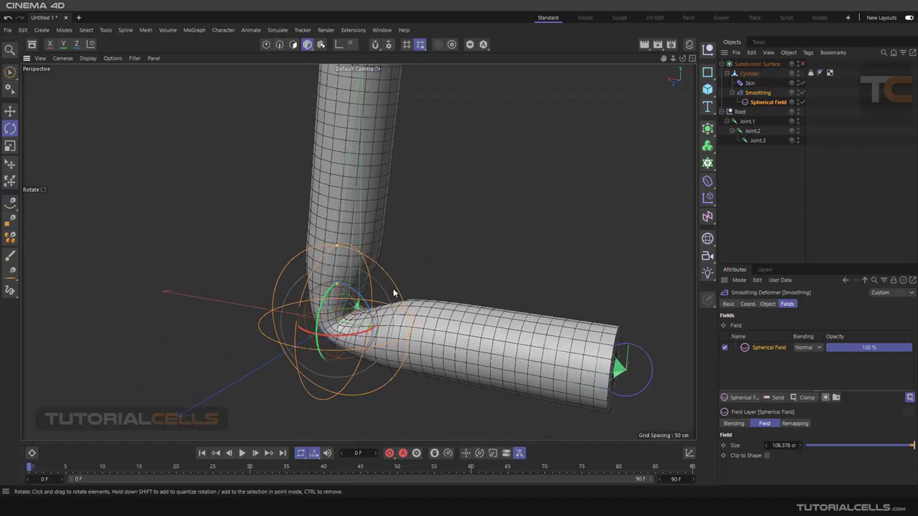
Step: Switch the Smoothing deformer off and on to compare the bend with and without the field-limited smoothing
click(804, 93)
click(803, 93)
click(803, 93)
click(803, 93)
alt+drag(517, 230, 549, 242)
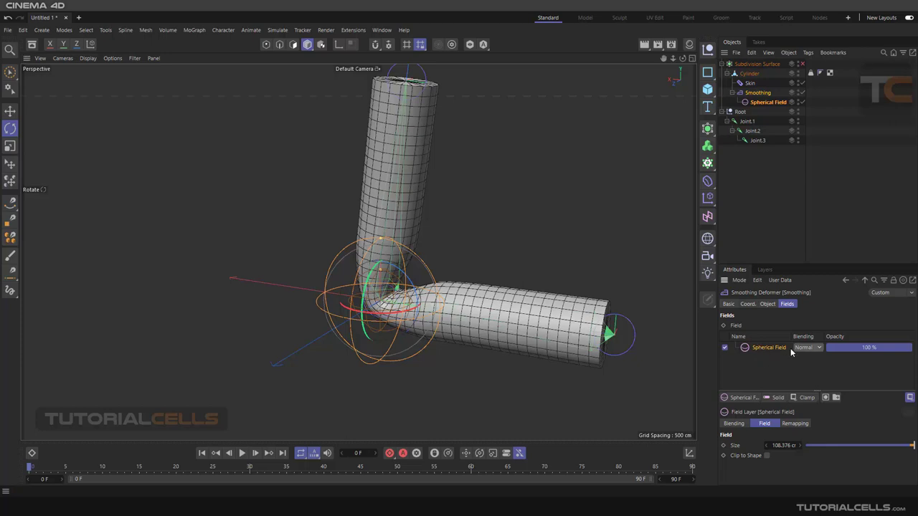
Step: Add a Plane and move it along its Z axis into the empty space in front of the bent cylinder
scroll(512, 191, down, 5)
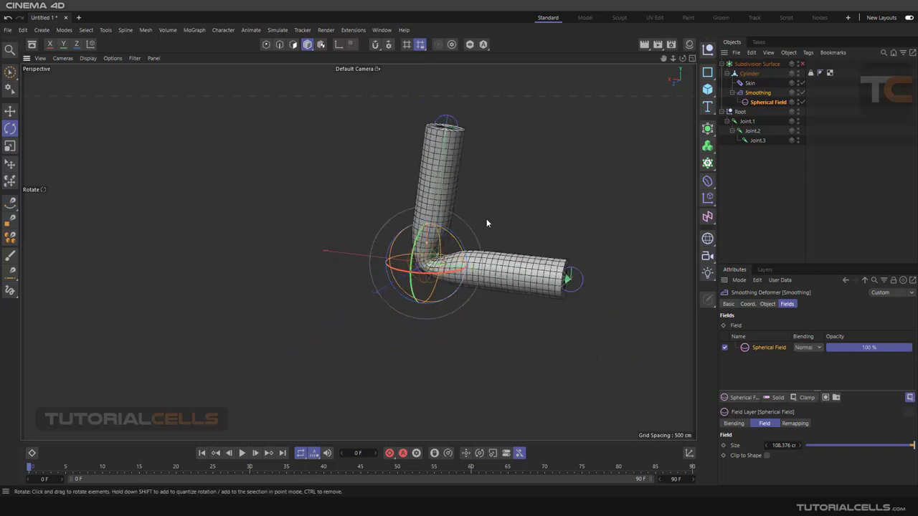
scroll(487, 242, down, 2)
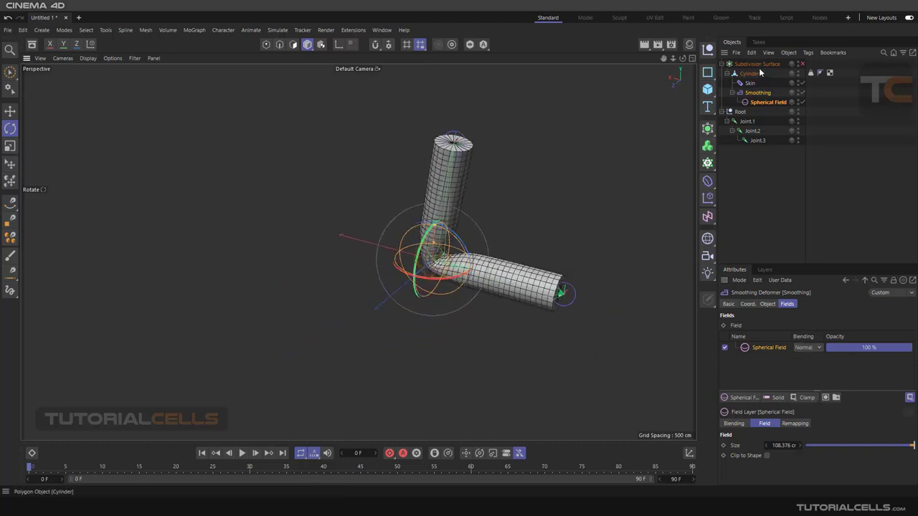
click(707, 89)
click(739, 120)
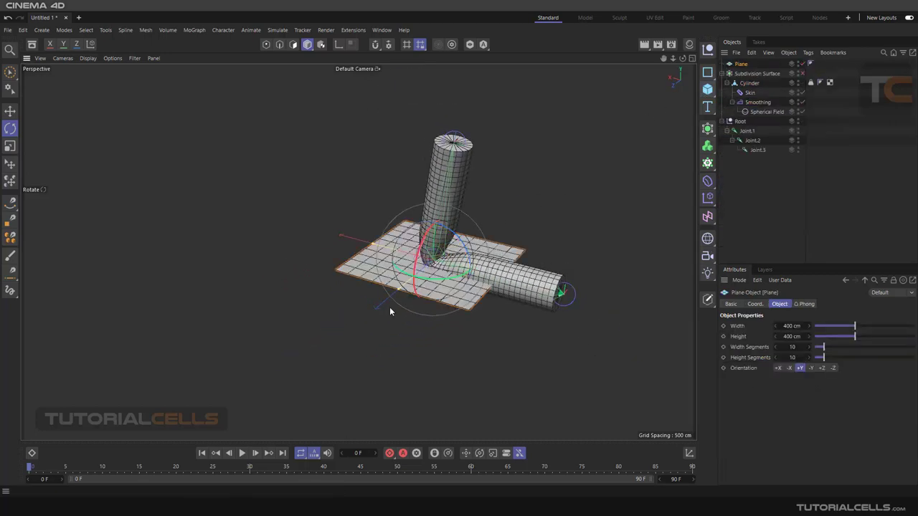
key(e)
drag(397, 286, 352, 362)
alt+middle_drag(352, 362, 389, 331)
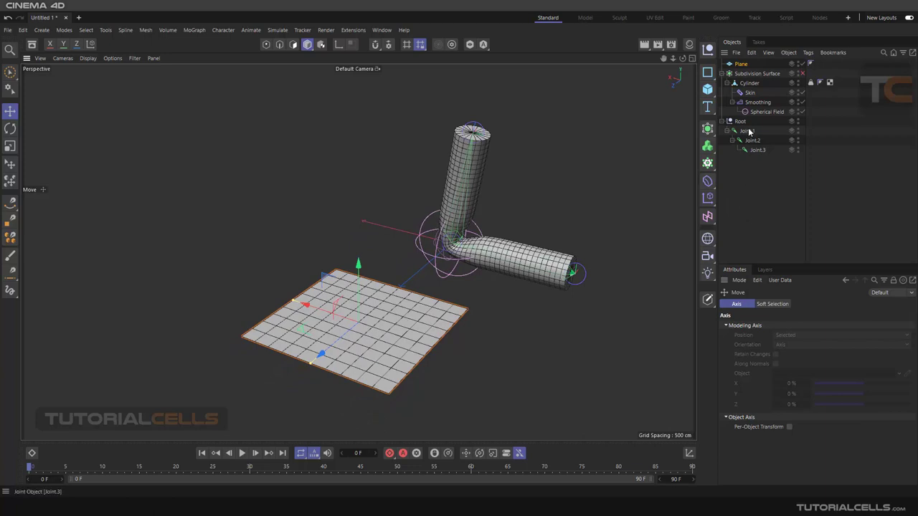
Step: Set the Plane's Width Segments and Height Segments to 20 each
click(742, 65)
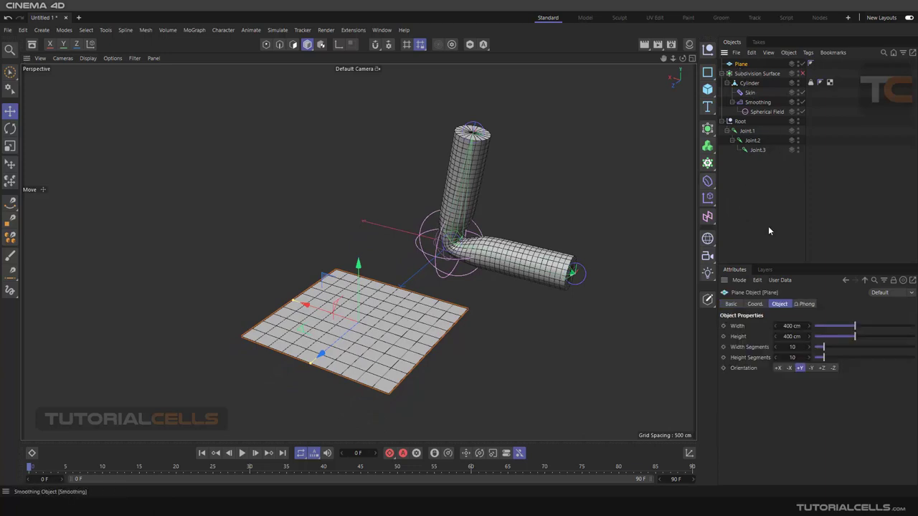
click(796, 346)
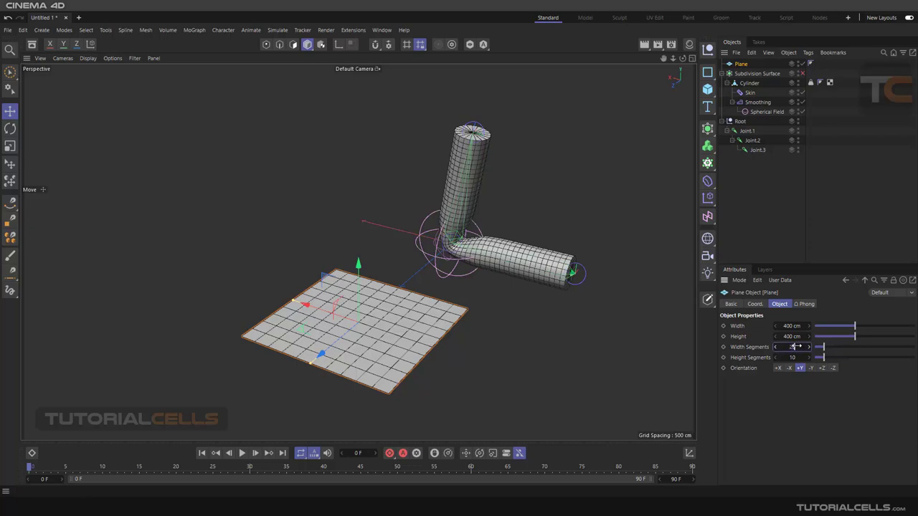
key(Tab)
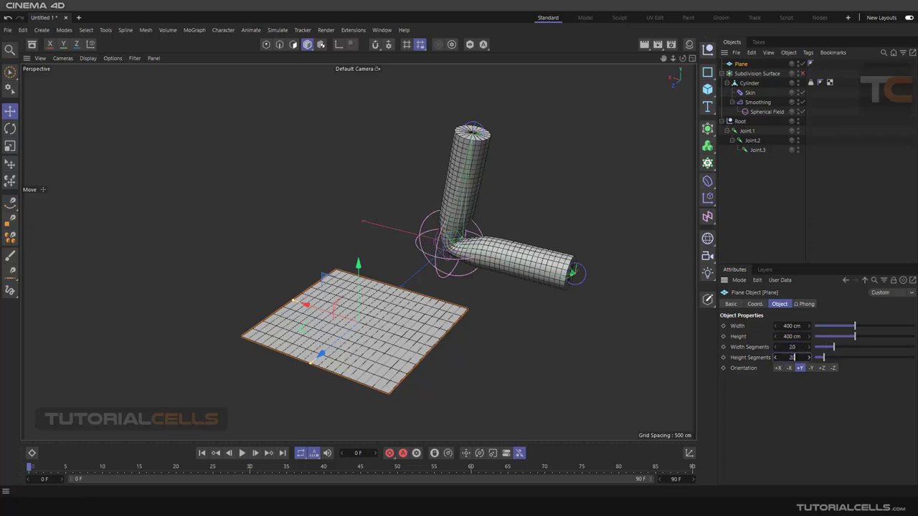
text(20)
key(Return)
alt+drag(402, 316, 371, 256)
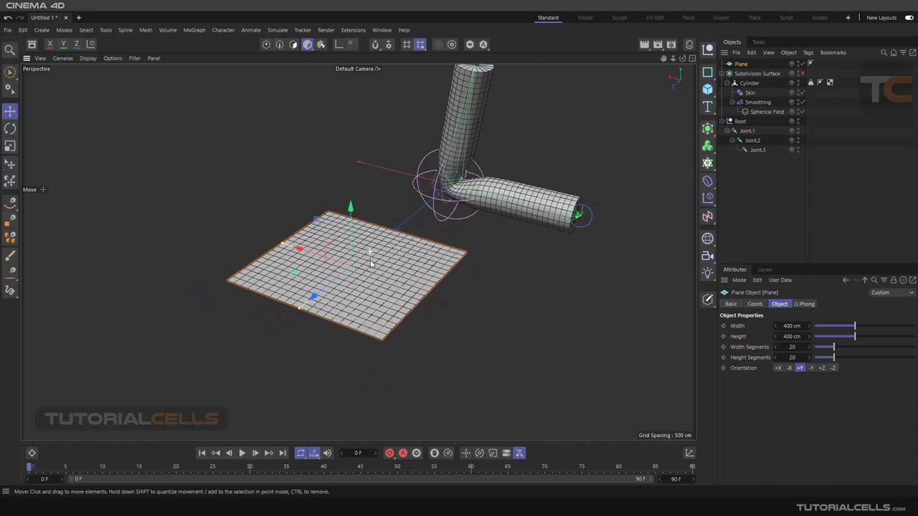
Step: Place the Plane inside a new Subdivision Surface, then disable that Subdivision Surface and select the Plane
alt+click(708, 131)
scroll(369, 258, up, 3)
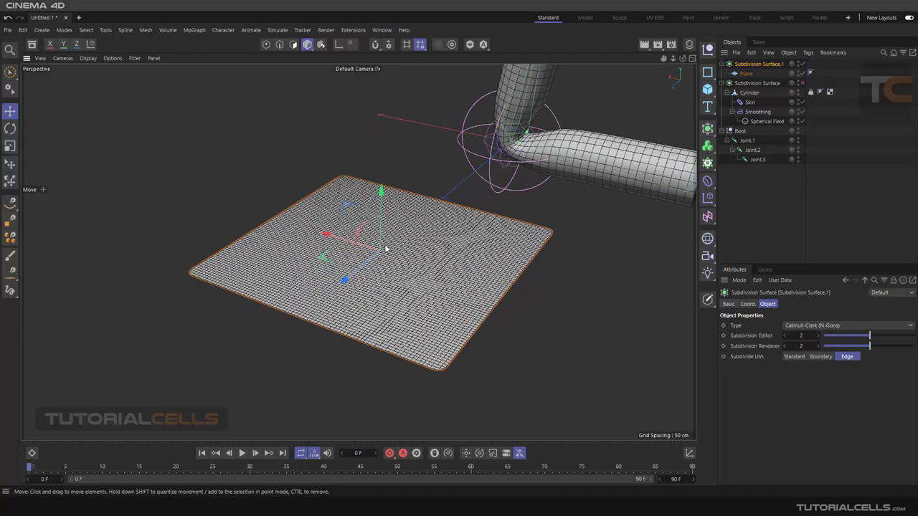
scroll(393, 254, up, 3)
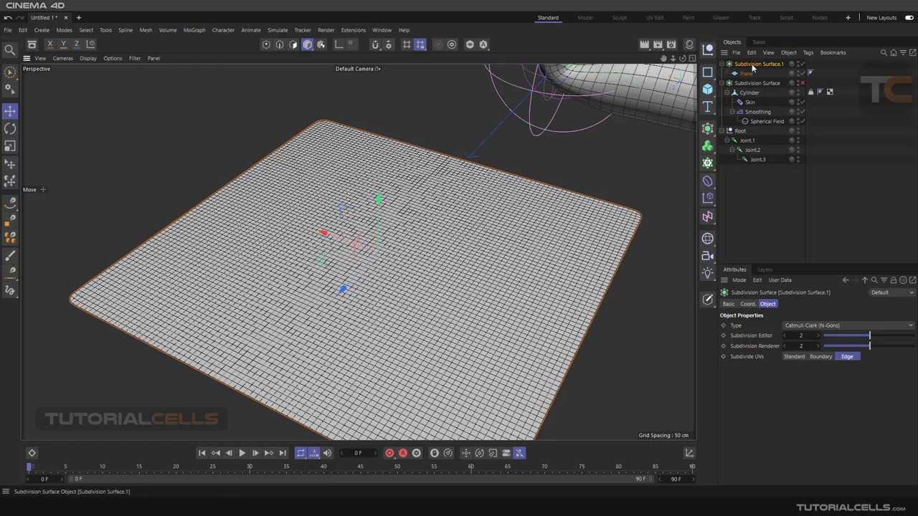
click(803, 64)
click(746, 73)
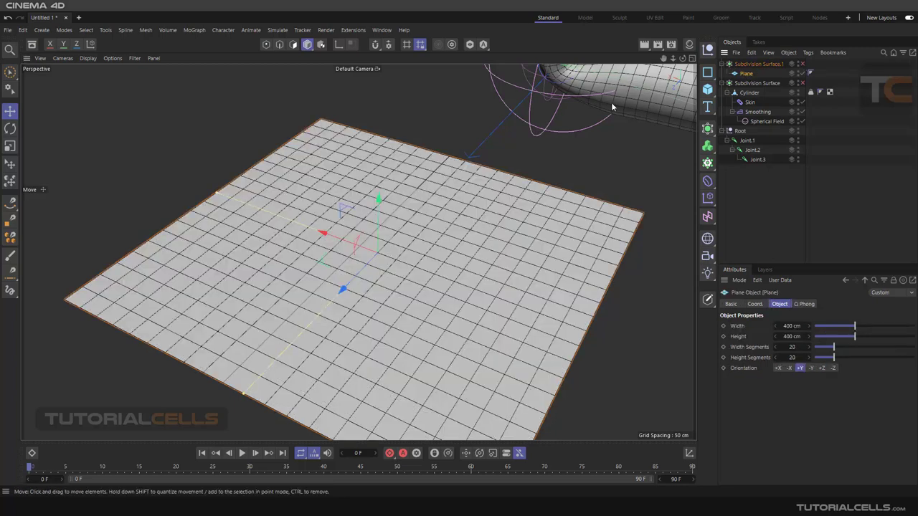
Step: Convert the parametric Plane into an editable polygon object and switch to polygon editing on it
scroll(531, 189, down, 3)
middle_drag(531, 189, 480, 196)
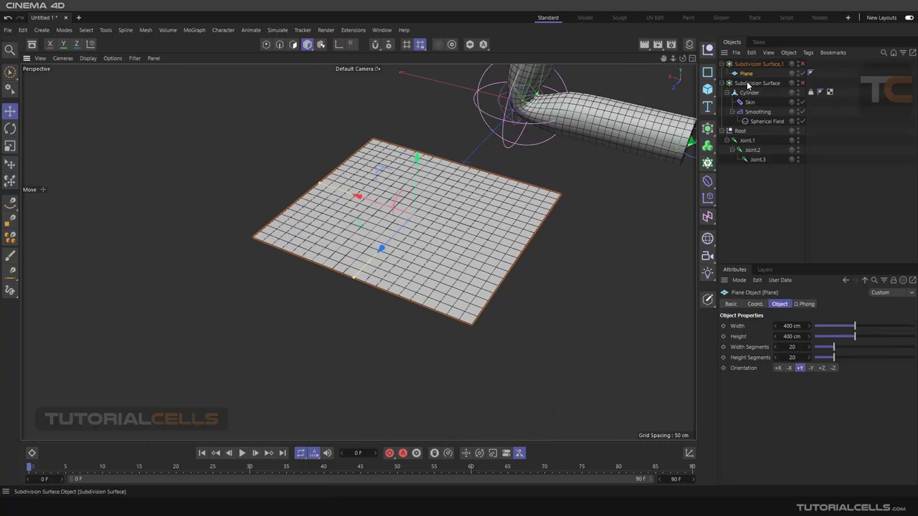
click(707, 299)
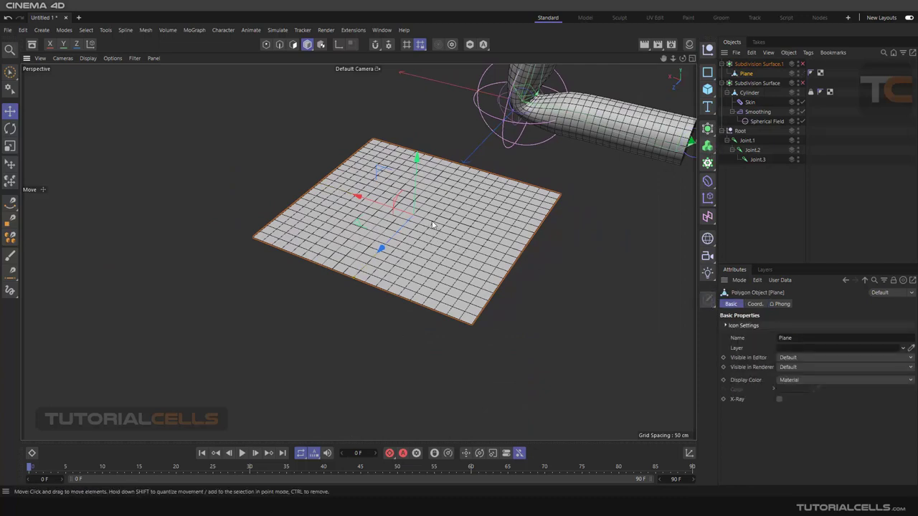
middle_drag(440, 219, 386, 225)
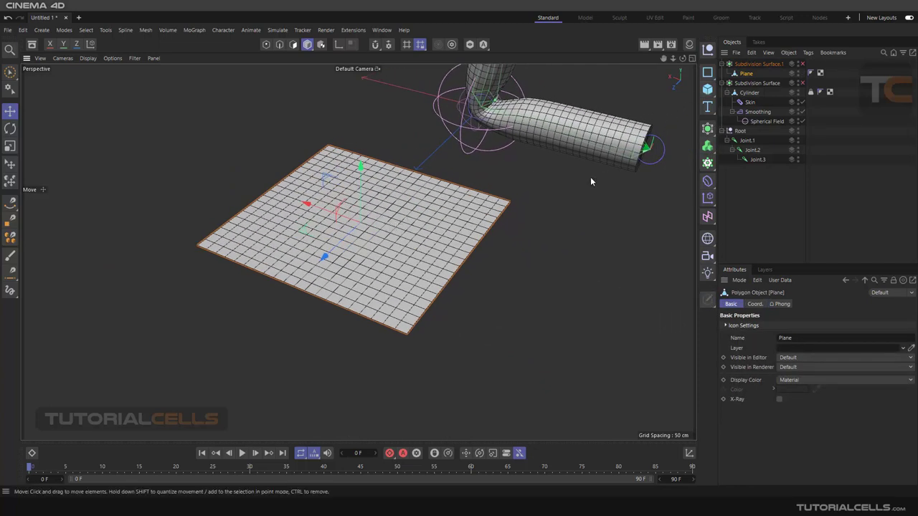
click(10, 73)
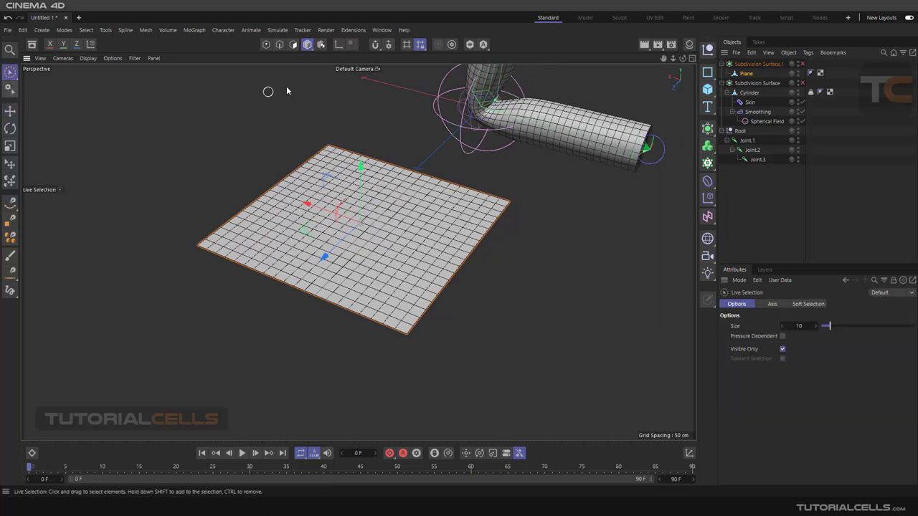
click(11, 111)
drag(12, 75, 119, 85)
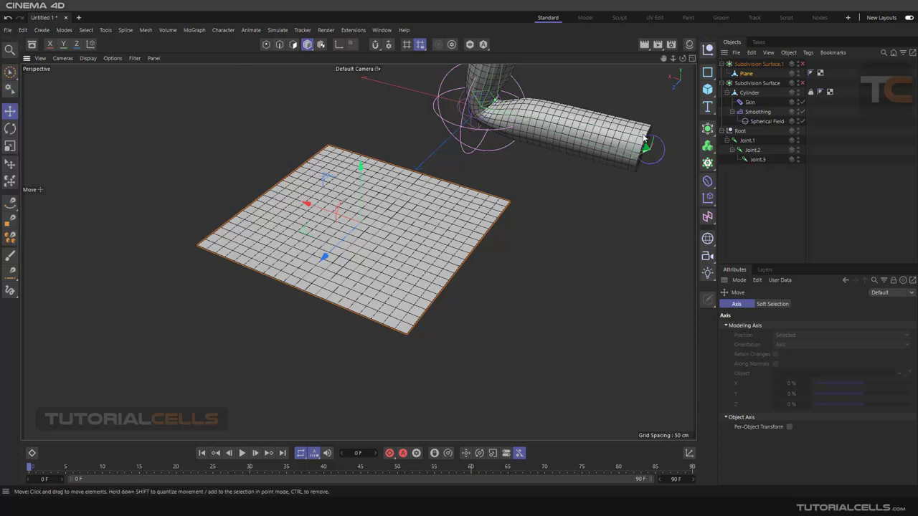
click(743, 73)
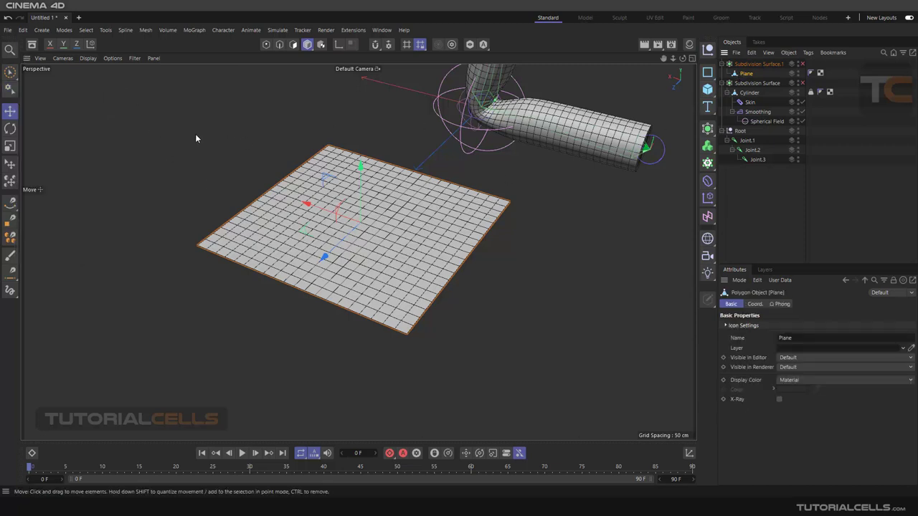
click(294, 45)
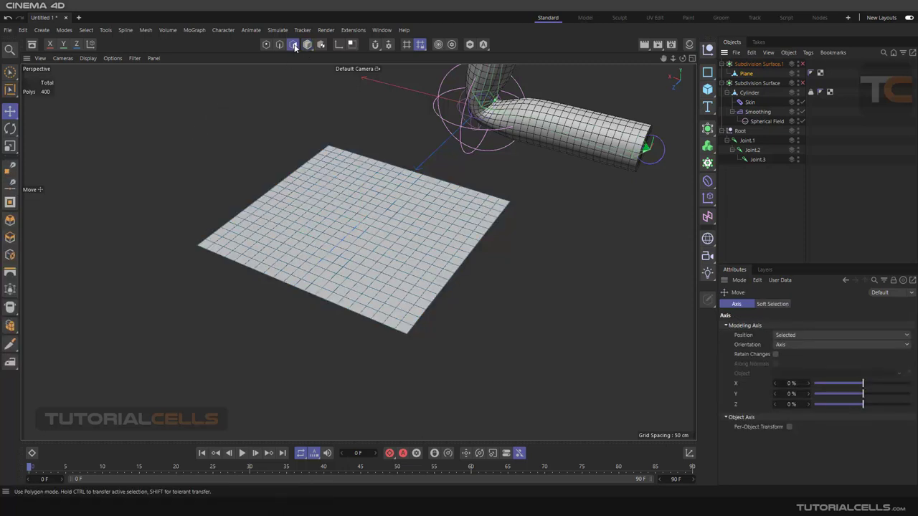
Step: Loop-select the central strip of polygons running lengthwise across the Plane, parallel to its Z axis
click(11, 92)
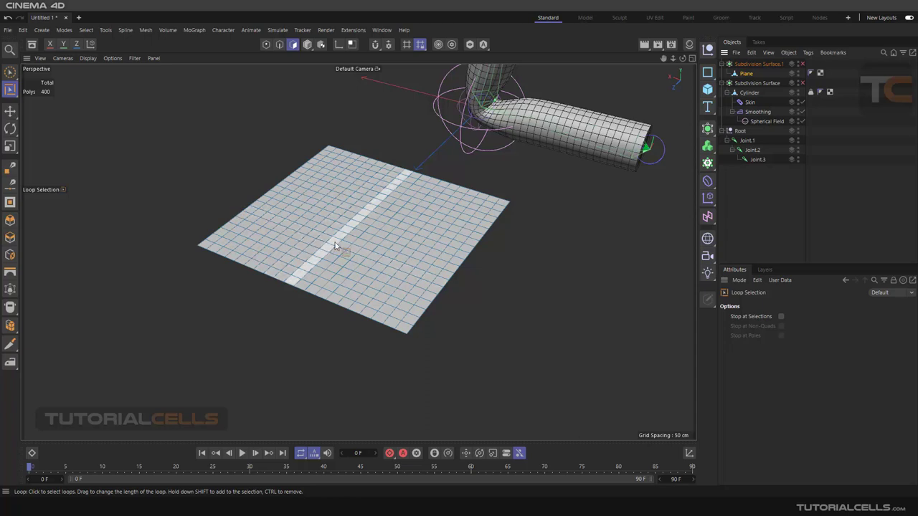
mouse_move(351, 241)
mouse_down()
mouse_move(297, 281)
mouse_move(312, 282)
mouse_up()
click(446, 165)
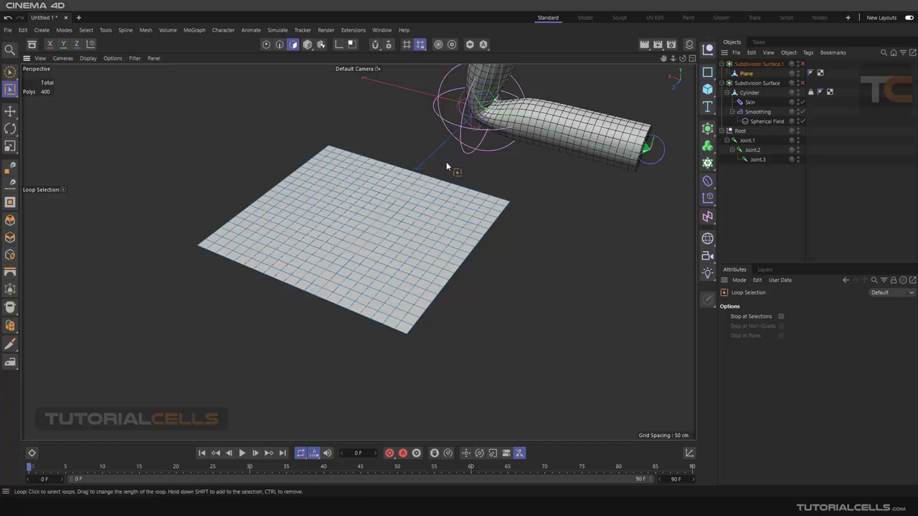
click(388, 206)
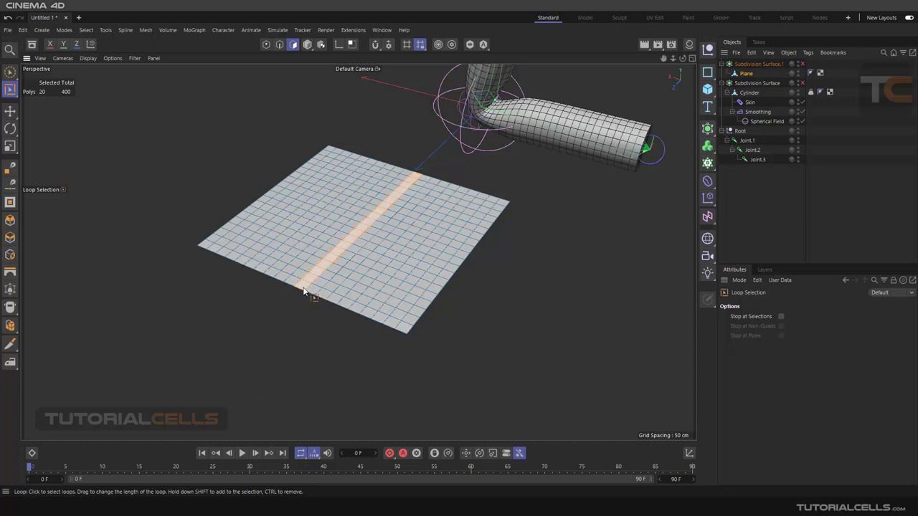
ctrl+click(310, 287)
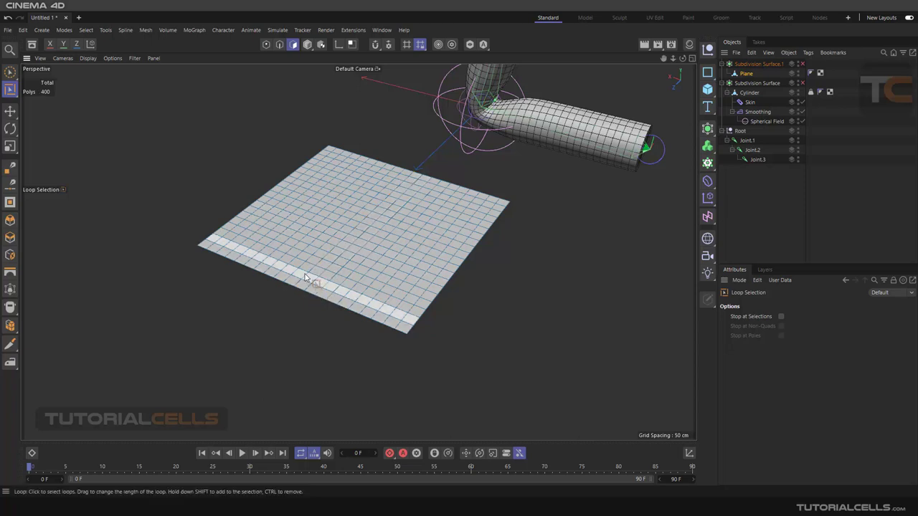
click(322, 269)
ctrl+click(322, 268)
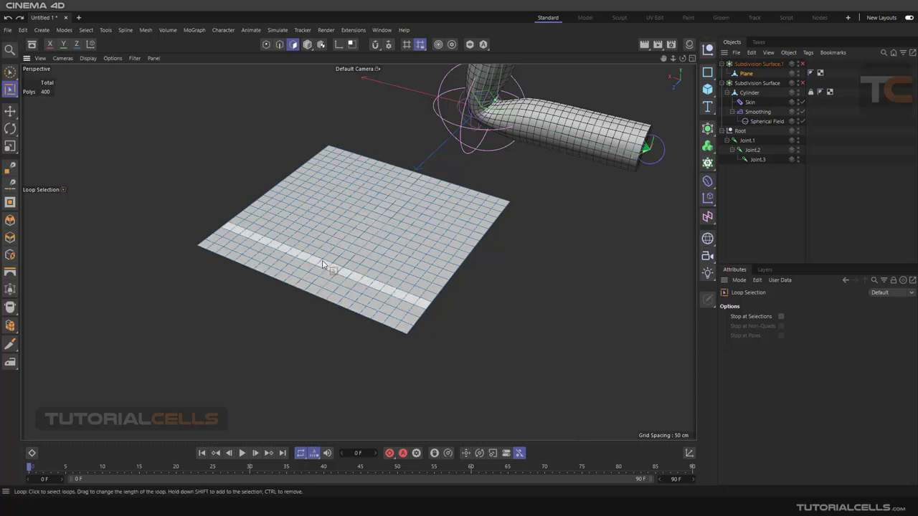
click(336, 259)
Step: Deselect two polygons at each end of the selected strip and move the remaining 16 polygons upward along Y to form a tall ridge
click(12, 115)
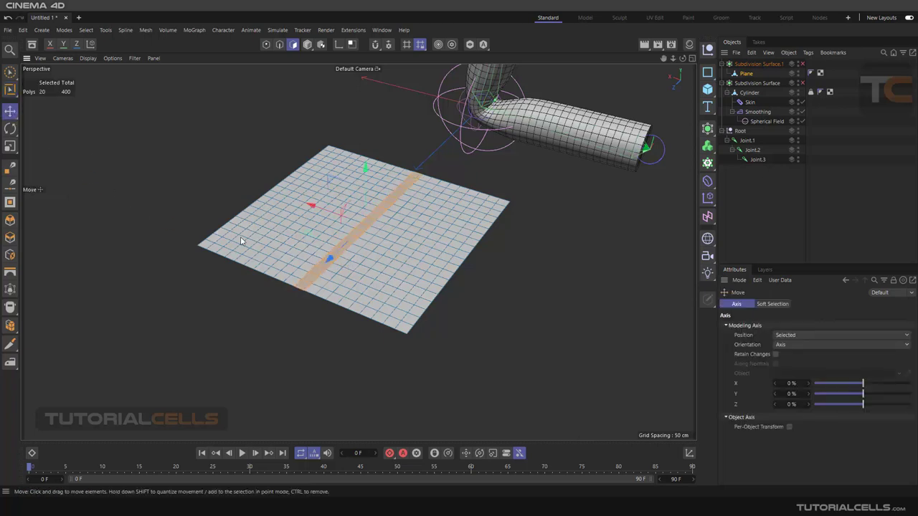
ctrl+click(307, 288)
ctrl+click(314, 281)
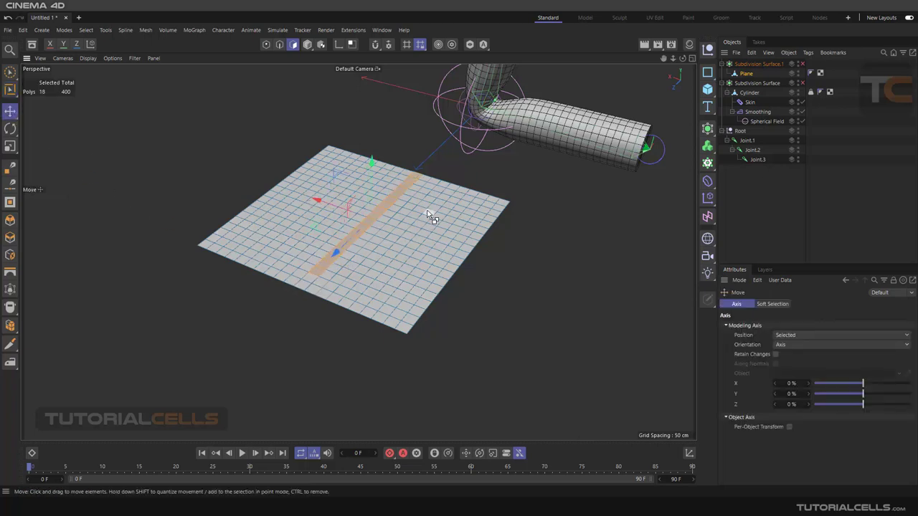
ctrl+click(416, 180)
ctrl+click(408, 188)
drag(367, 170, 373, 243)
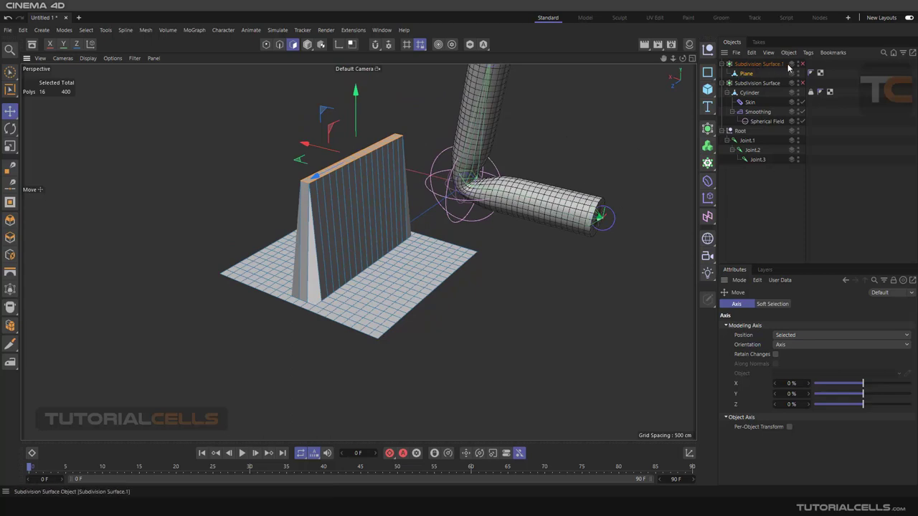
Step: Switch the Plane's Subdivision Surface on and off to inspect the subdivided ridge
click(802, 63)
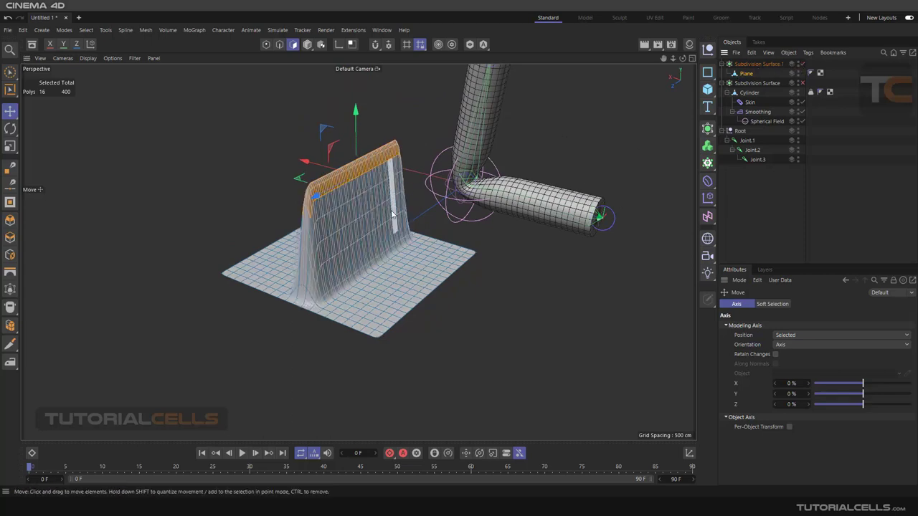
alt+drag(393, 235, 261, 188)
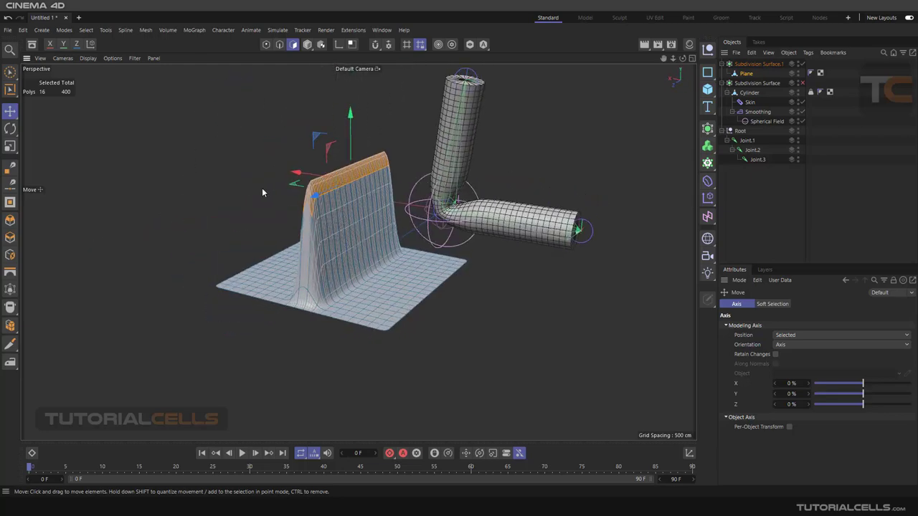
click(802, 64)
Step: Add a Smoothing deformer as a child of the Plane
click(779, 73)
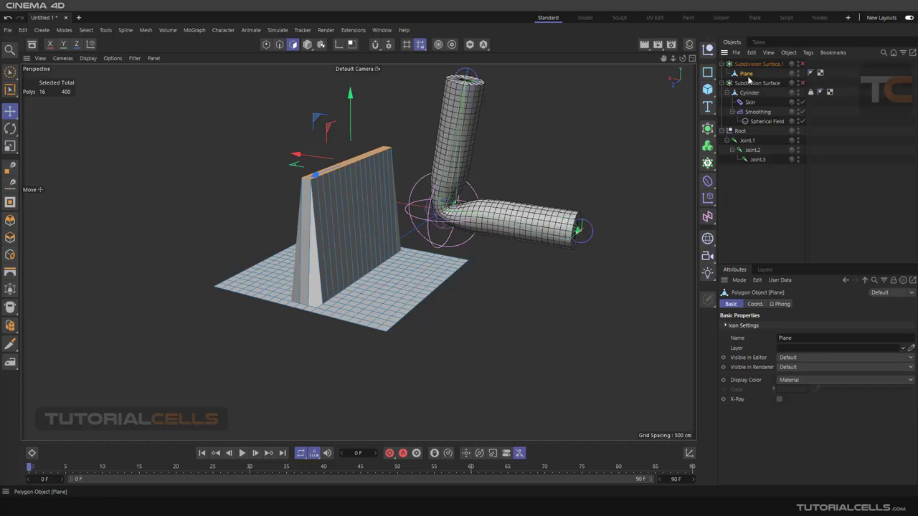
click(709, 182)
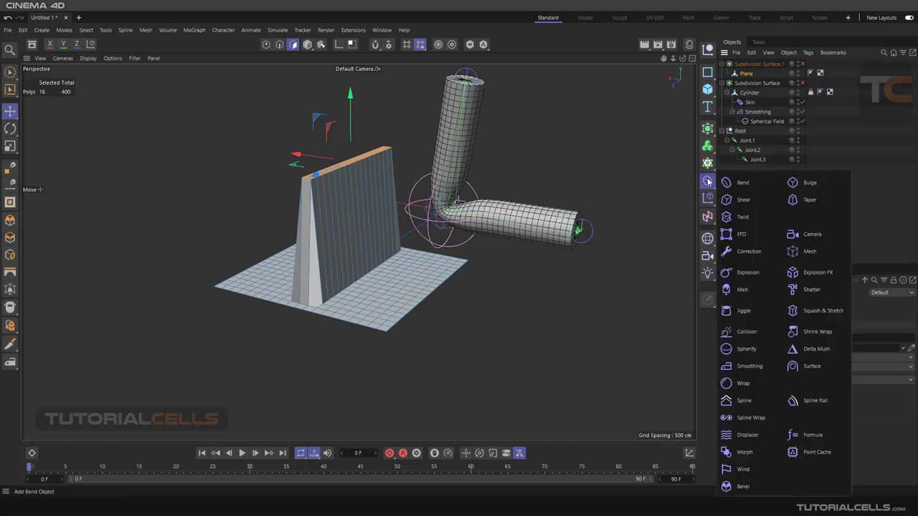
click(755, 366)
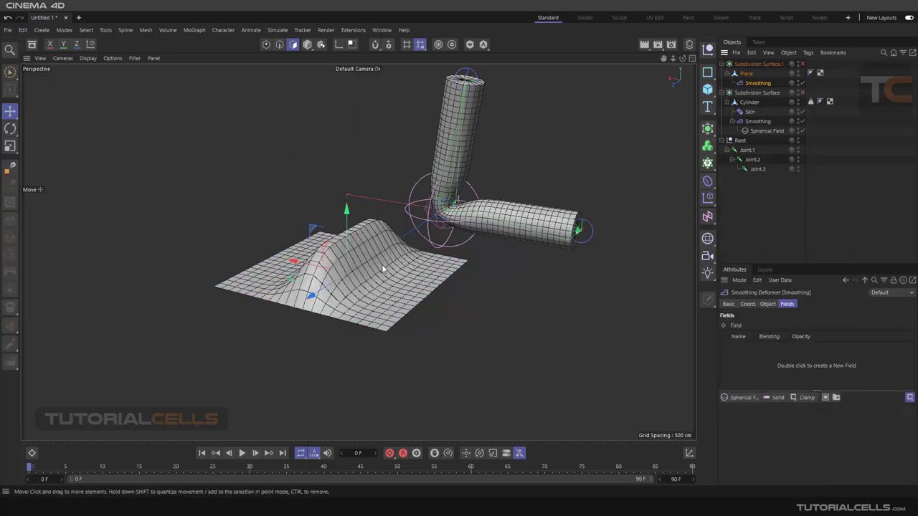
Step: Toggle the Plane's Smoothing deformer off and on to compare the sharp ridge with the smoothed one
click(802, 83)
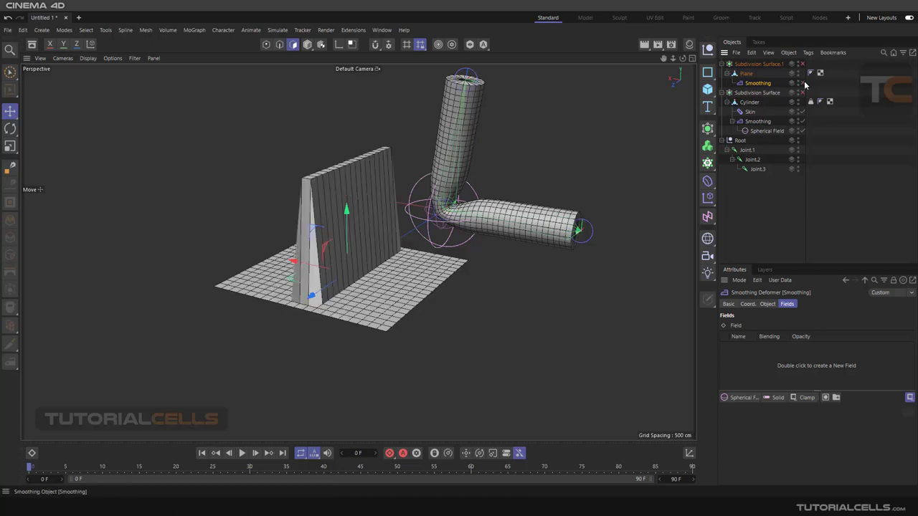
click(802, 83)
scroll(368, 268, up, 3)
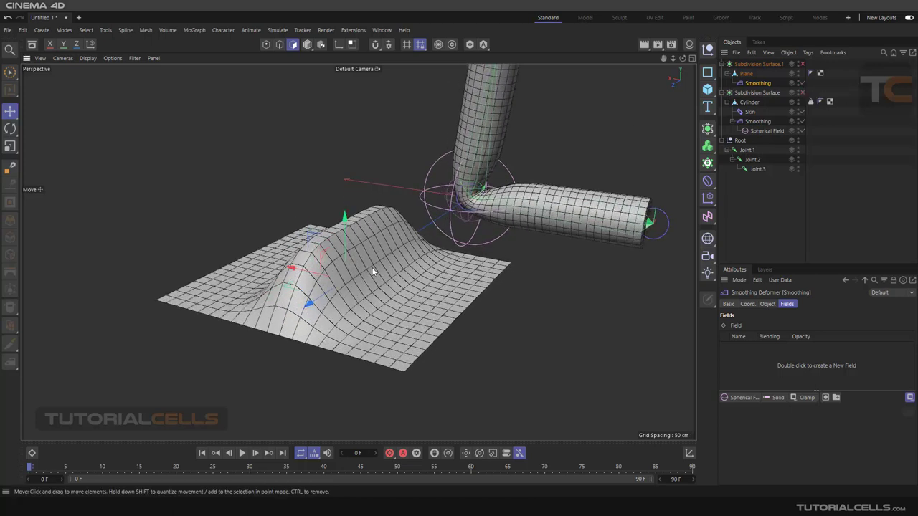
alt+drag(252, 264, 327, 294)
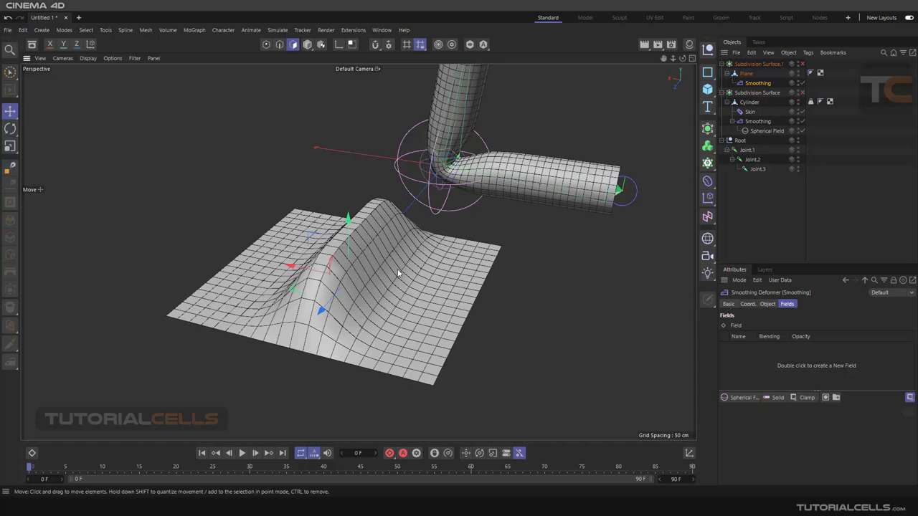
Step: Toggle the Plane's Subdivision Surface on and off to examine the smoothed ridge with subdivision
click(802, 64)
click(801, 64)
alt+drag(434, 265, 435, 245)
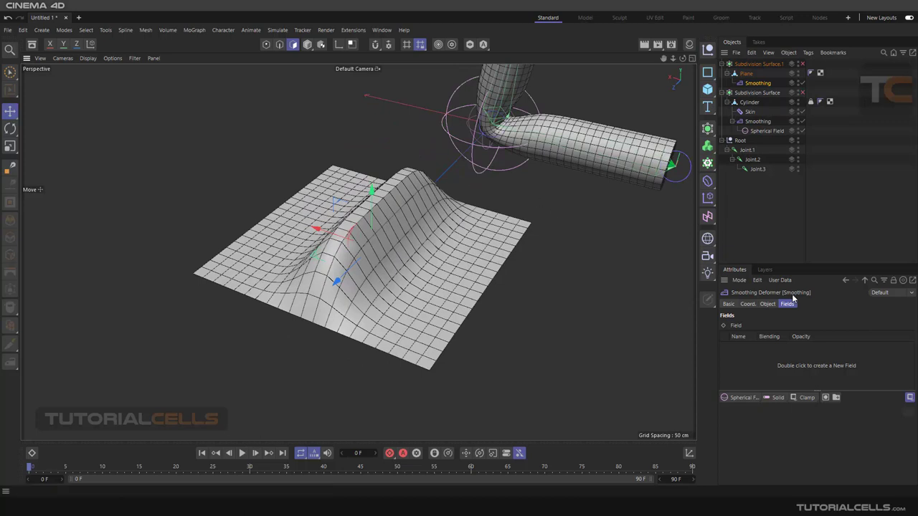
Step: Try a Stiffness of 100% on the Plane's Smoothing deformer, then reduce it to 20%
click(766, 304)
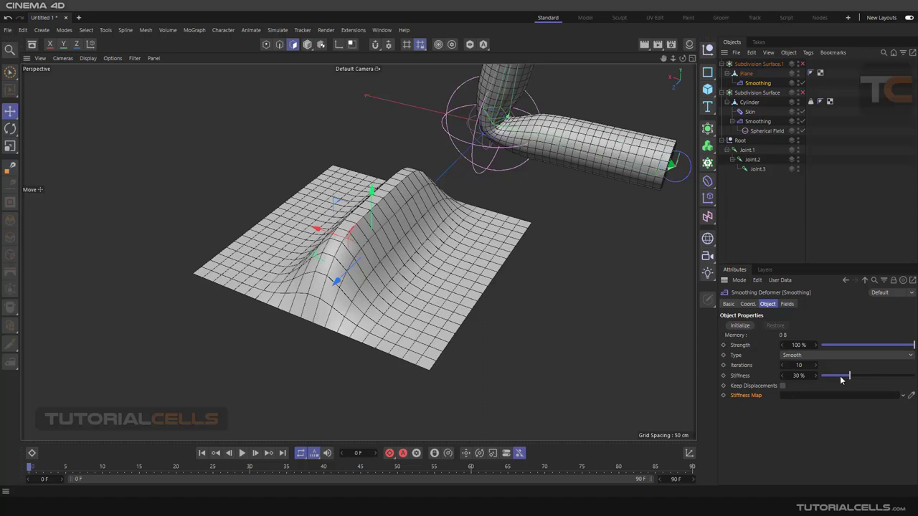
drag(851, 378, 916, 372)
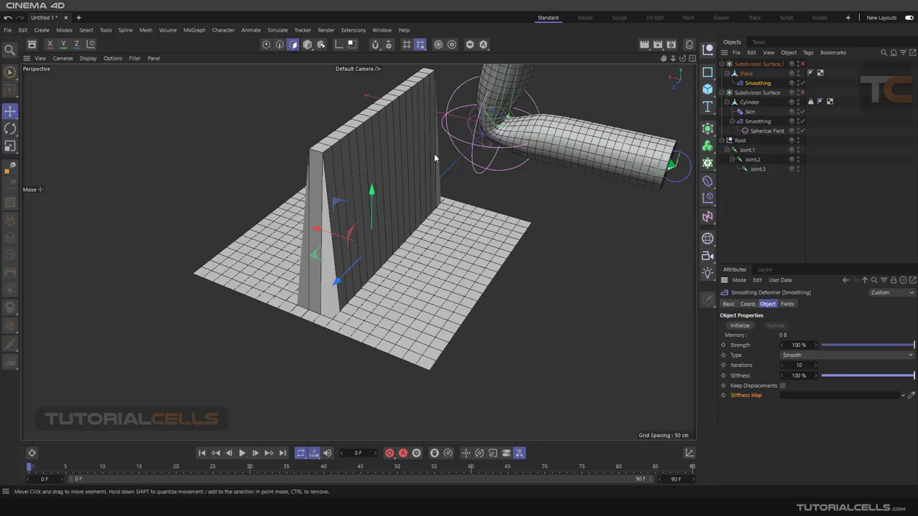
drag(896, 375, 841, 381)
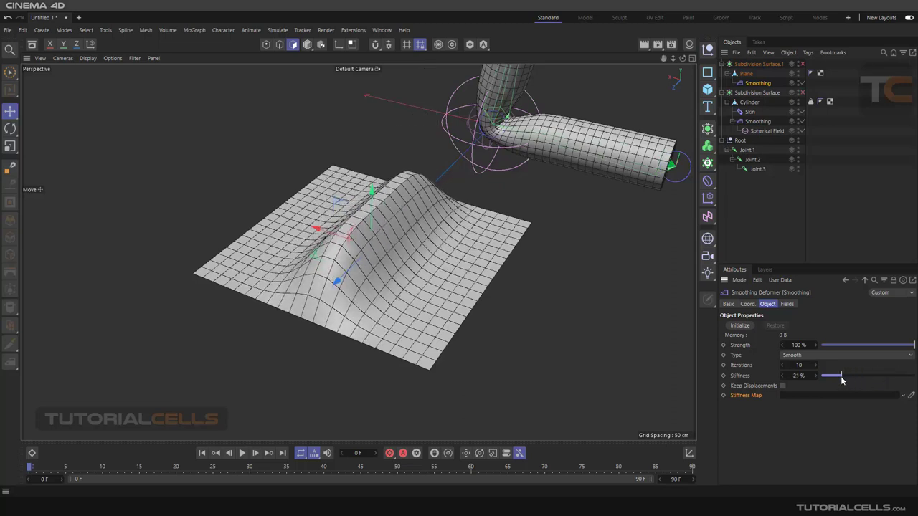
mouse_move(842, 381)
mouse_down()
mouse_move(829, 381)
mouse_move(841, 382)
mouse_up()
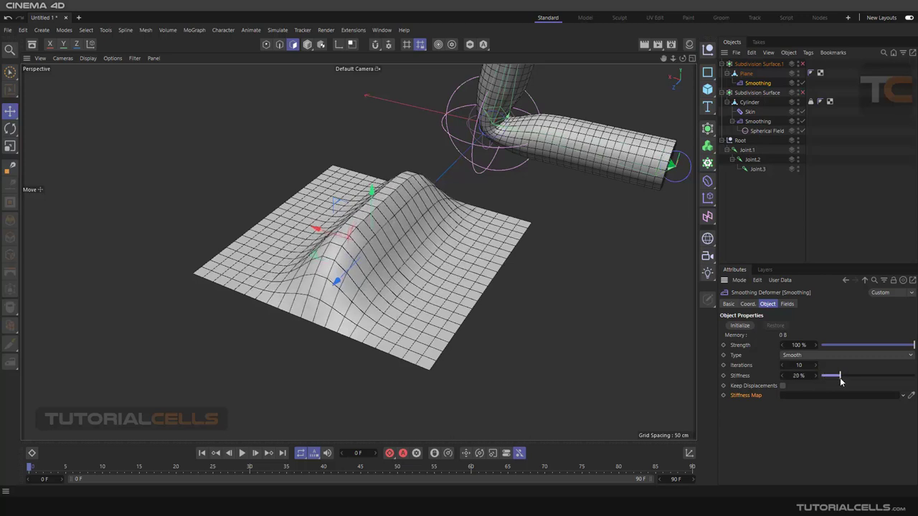
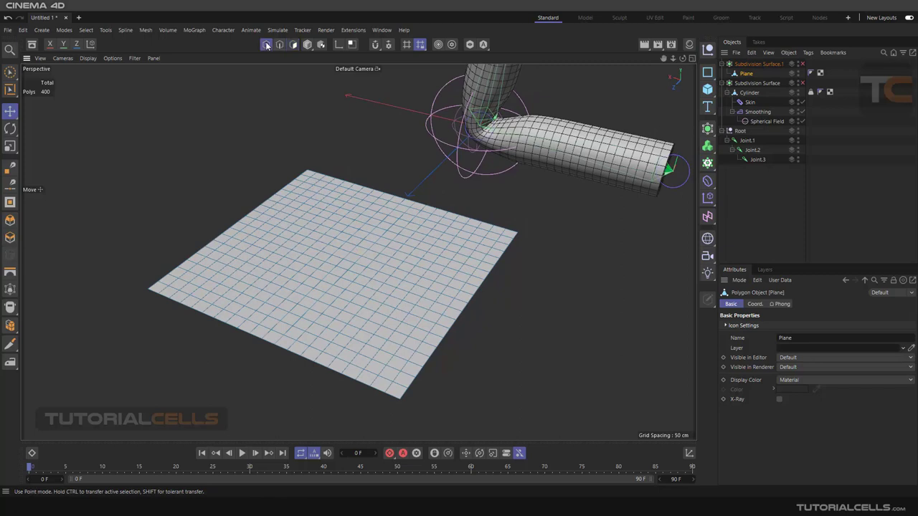
Step: Use the Brush in Paint mode at 44 cm size and 100% strength to paint a vertex map over the Plane's half nearest the cylinder
right_click(548, 217)
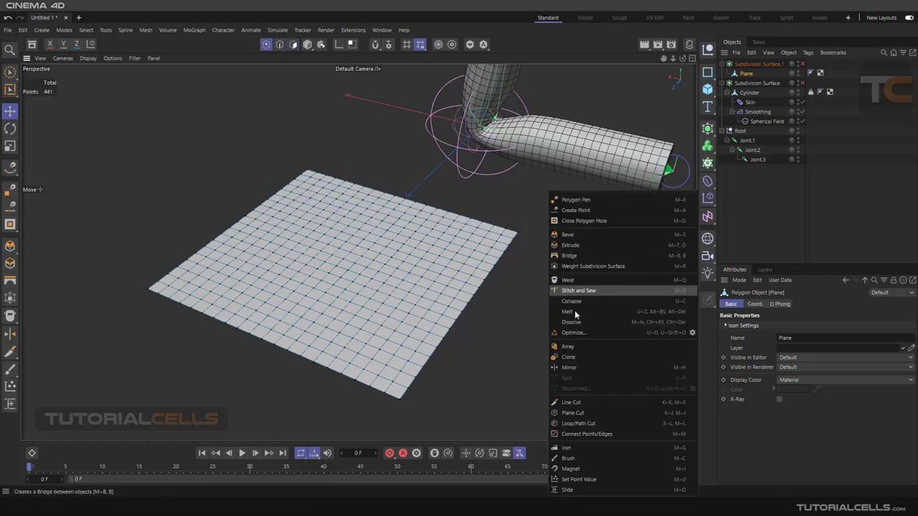
click(596, 455)
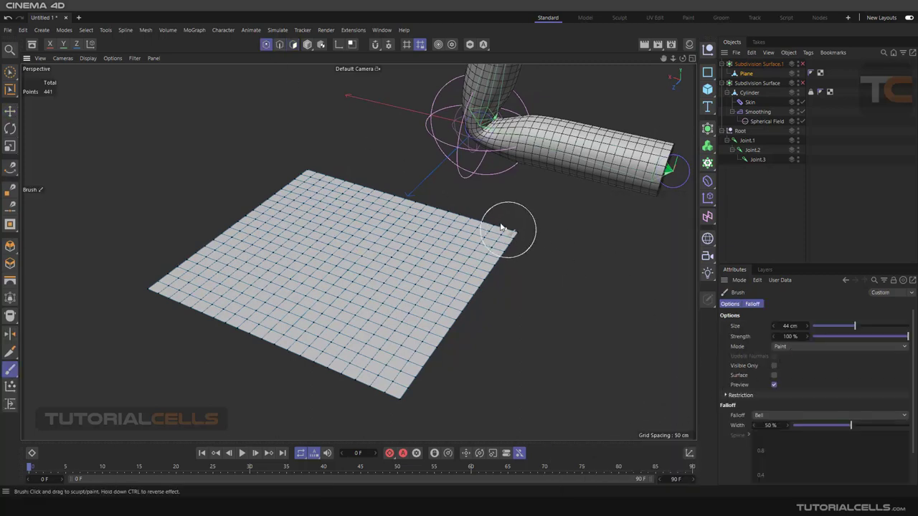
click(518, 247)
mouse_move(518, 248)
mouse_down()
mouse_move(282, 175)
mouse_move(410, 211)
mouse_up()
mouse_move(343, 203)
mouse_down()
mouse_move(483, 258)
mouse_move(256, 189)
mouse_move(512, 279)
mouse_move(236, 199)
mouse_move(493, 299)
mouse_move(315, 241)
mouse_move(237, 205)
mouse_move(504, 306)
mouse_up()
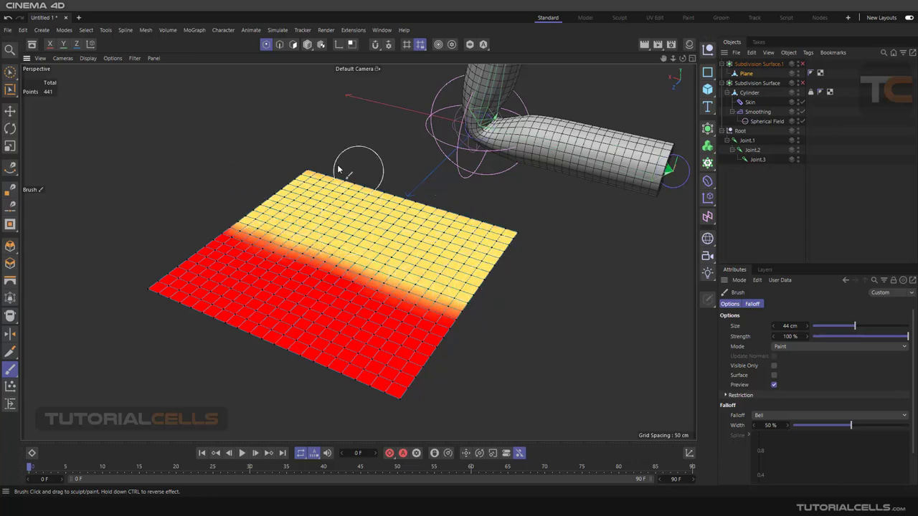
mouse_move(503, 234)
alt+mouse_down()
mouse_move(446, 280)
mouse_move(469, 301)
alt+mouse_up()
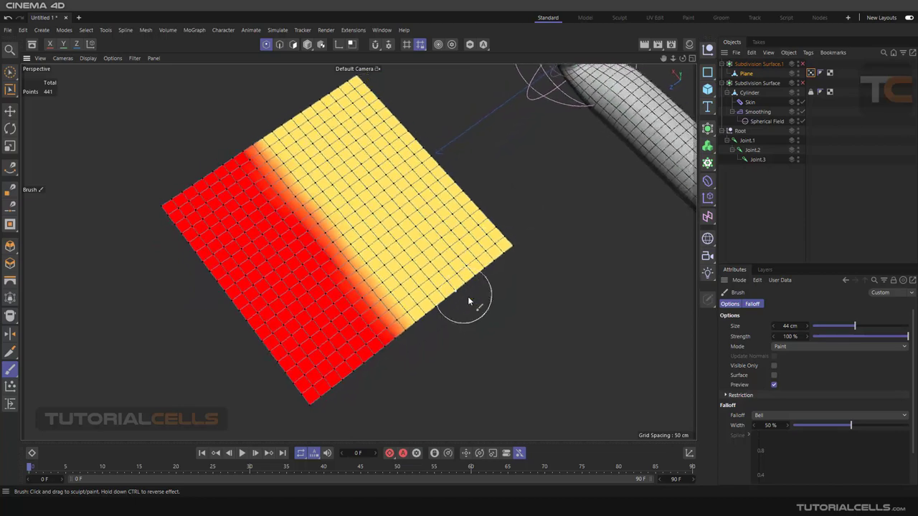
alt+drag(314, 123, 389, 222)
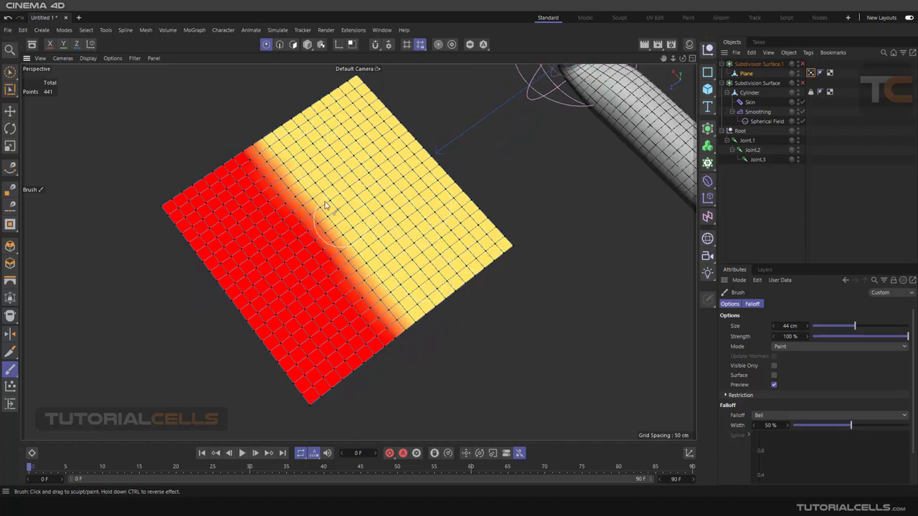
mouse_move(479, 319)
alt+mouse_down()
mouse_move(510, 280)
mouse_move(480, 251)
mouse_move(496, 260)
alt+mouse_up()
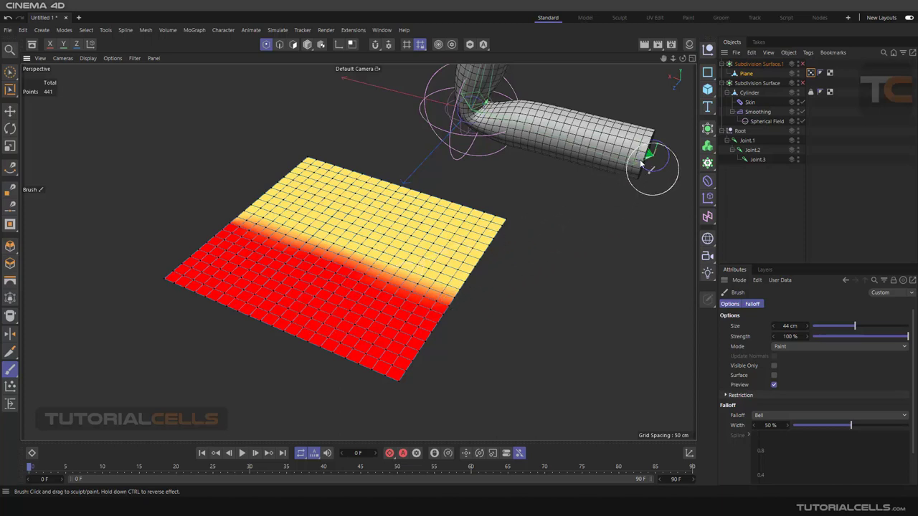
Step: Leave vertex painting for the Move tool, hide the vertex map colours, and select the Plane in Model mode
click(10, 111)
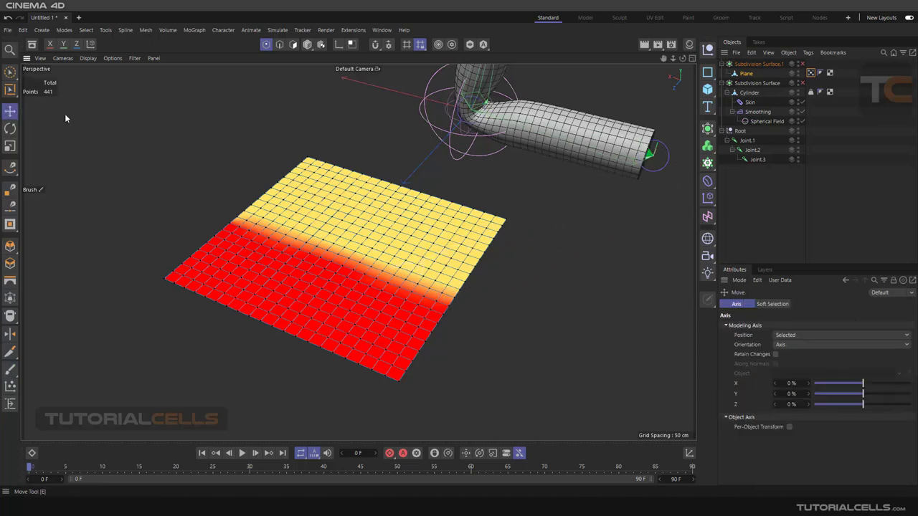
click(749, 74)
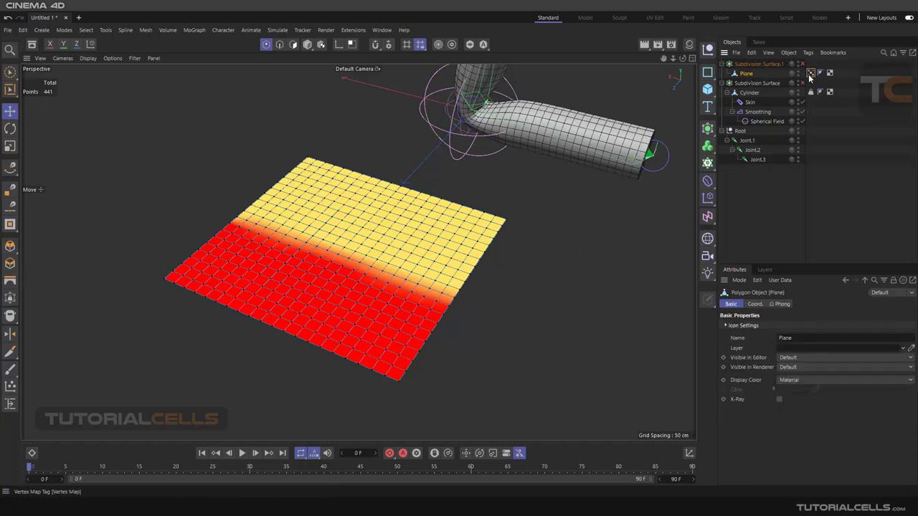
click(840, 77)
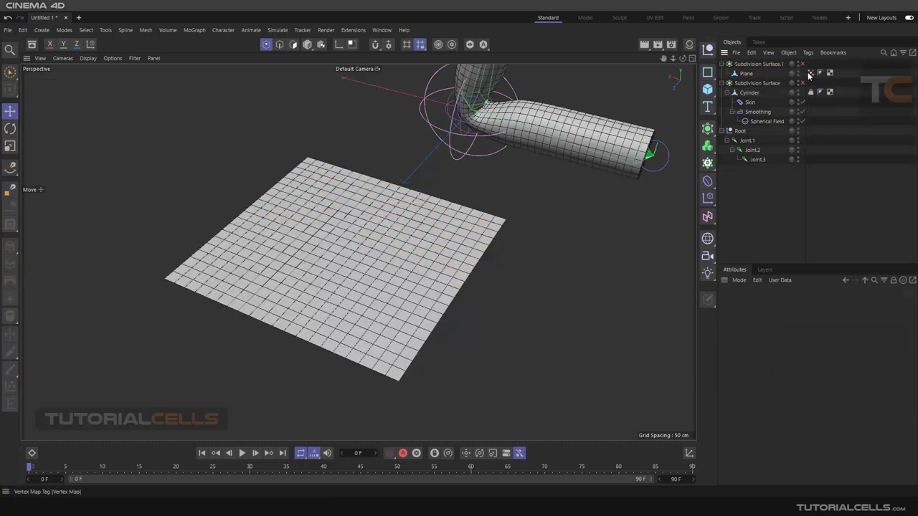
click(750, 74)
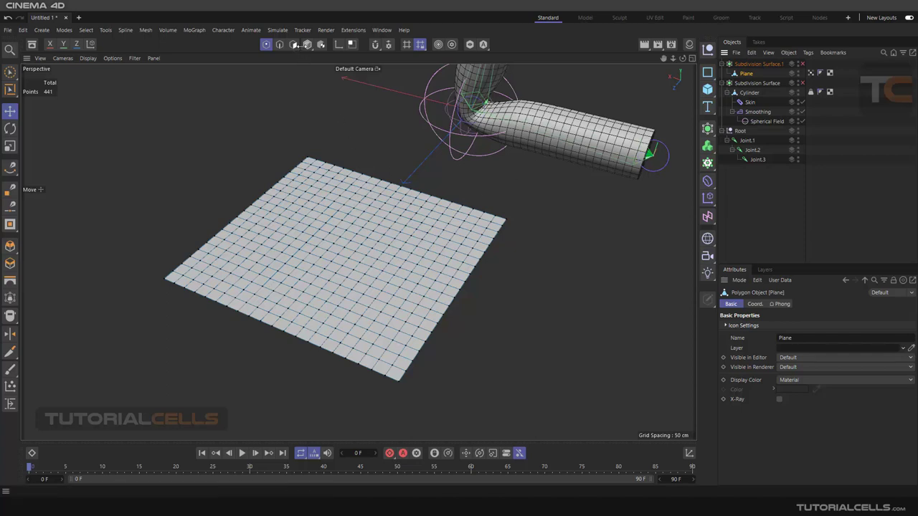
click(307, 44)
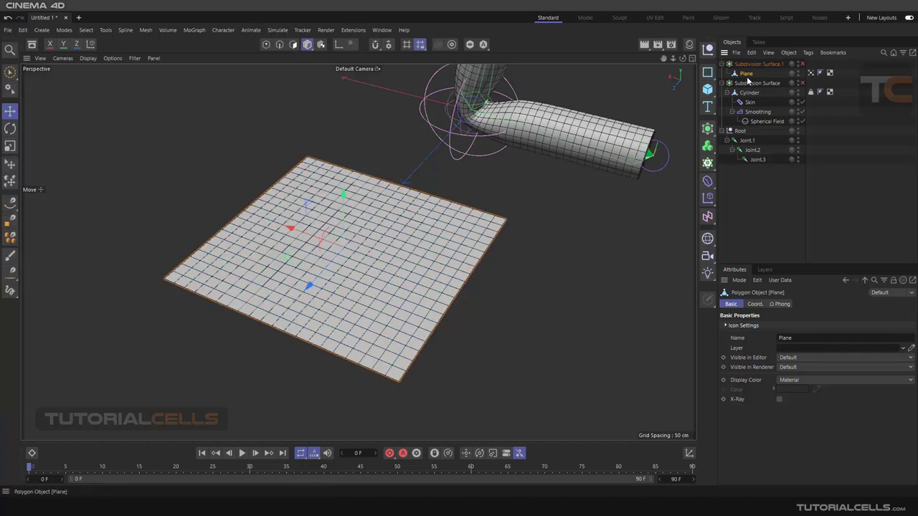
click(707, 181)
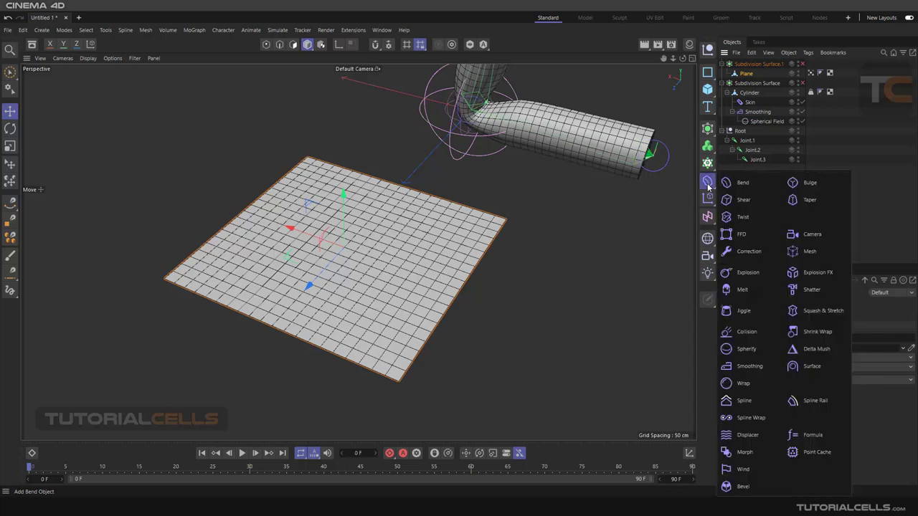
click(751, 366)
key(ctrl+z)
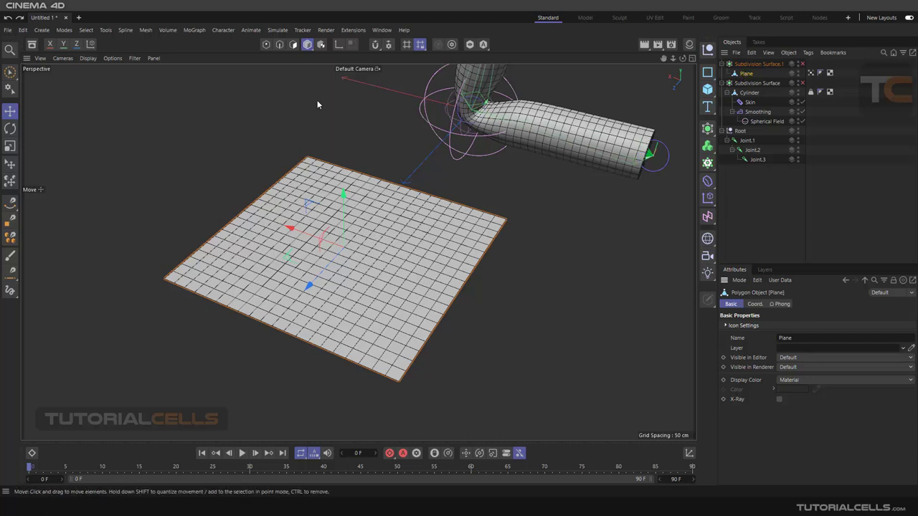
Step: Select the polygon strip through the Plane's middle without two polygons at each end, and raise it into a tall ridge
click(293, 44)
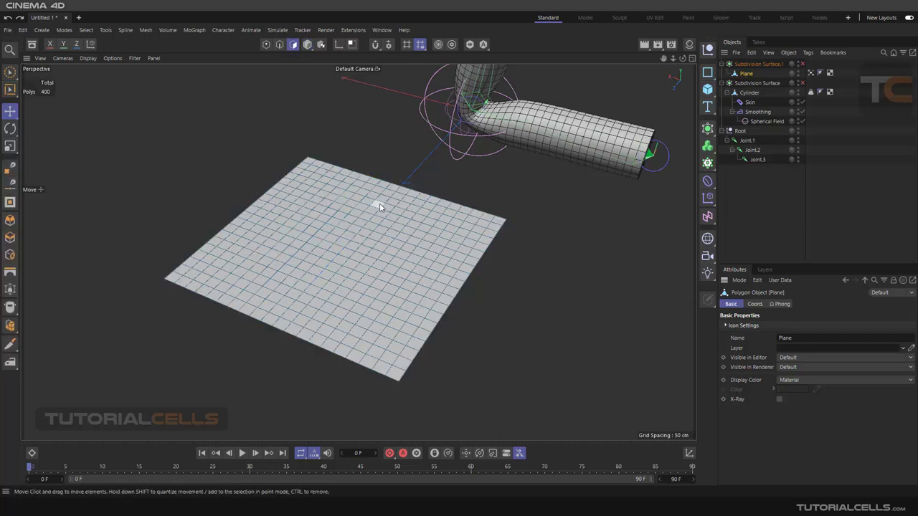
key(u)
key(l)
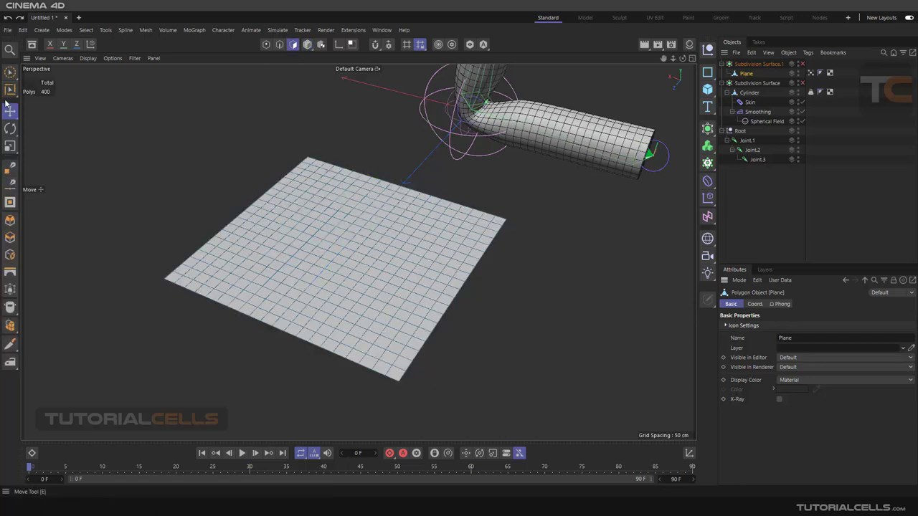
click(338, 267)
key(e)
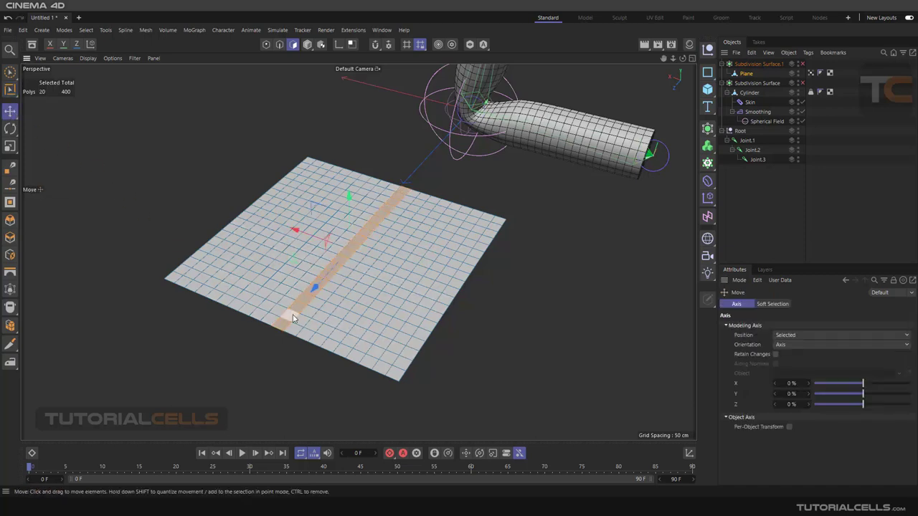
ctrl+click(292, 319)
ctrl+click(405, 191)
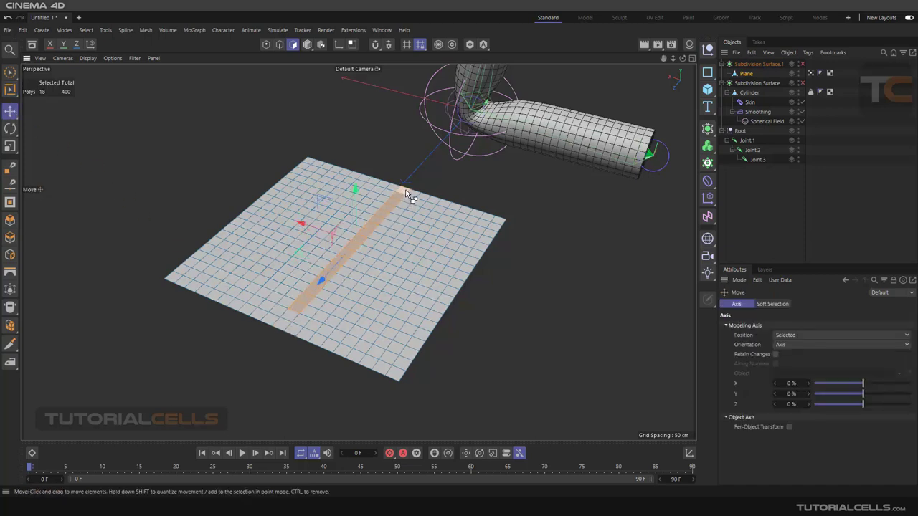
ctrl+click(398, 196)
ctrl+click(393, 202)
ctrl+drag(350, 205, 393, 261)
scroll(402, 264, up, 2)
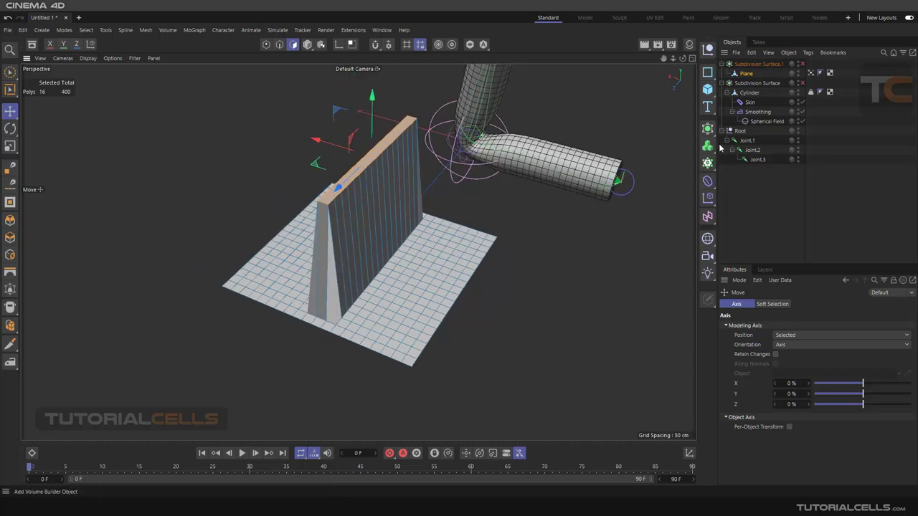
Step: Add a Smoothing deformer to the Plane and set its Stiffness to 100%
click(707, 181)
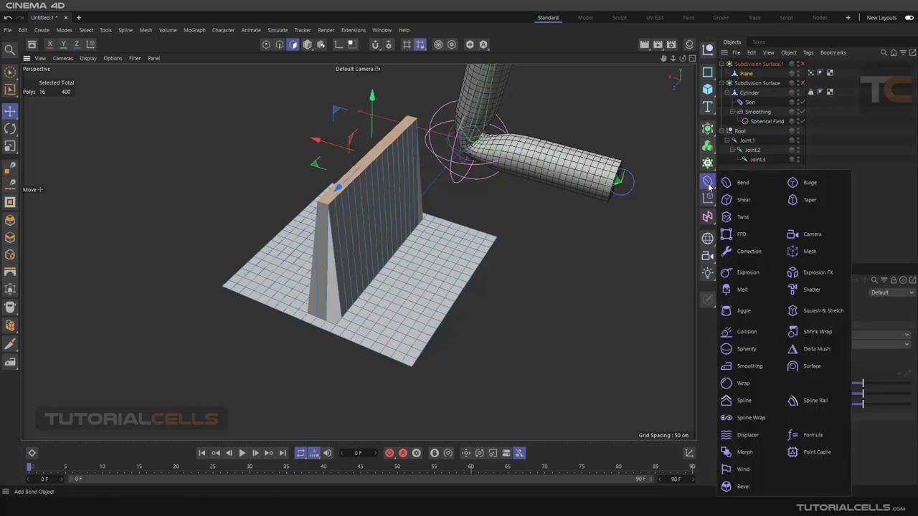
click(743, 367)
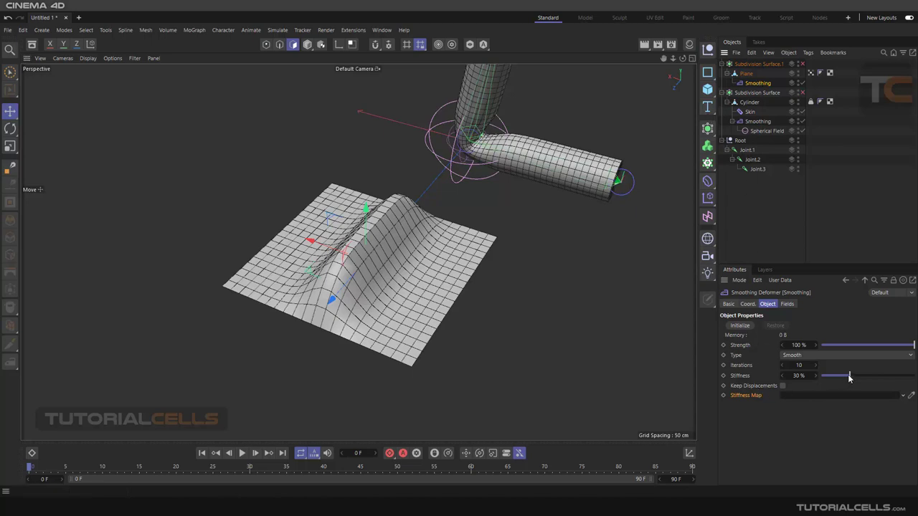
drag(849, 377, 915, 377)
scroll(386, 207, up, 2)
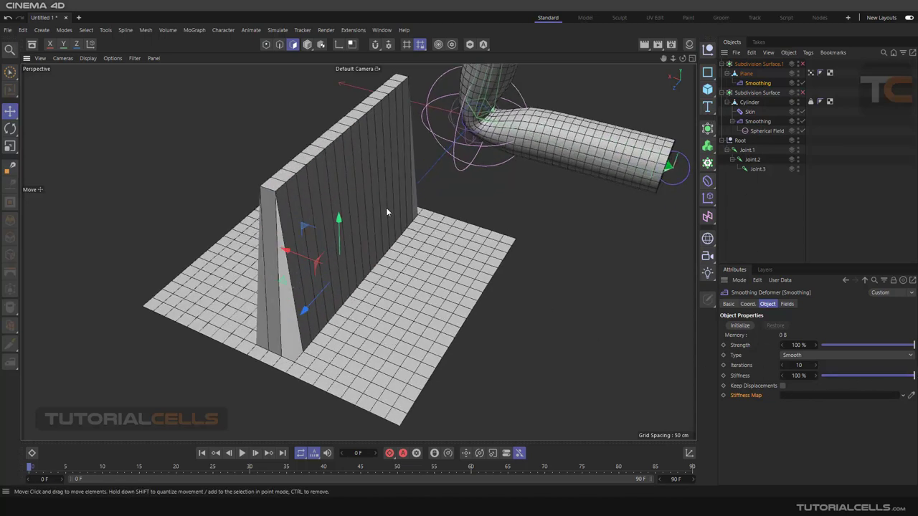
mouse_move(386, 207)
alt+mouse_down()
mouse_move(363, 201)
mouse_move(379, 201)
alt+mouse_up()
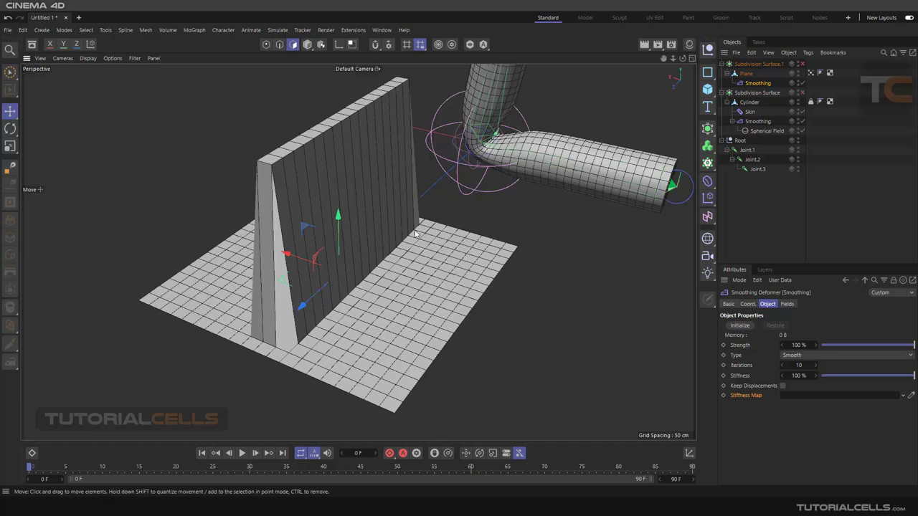
Step: Assign the Plane's painted Vertex Map as the Stiffness Map of its Smoothing deformer
click(811, 73)
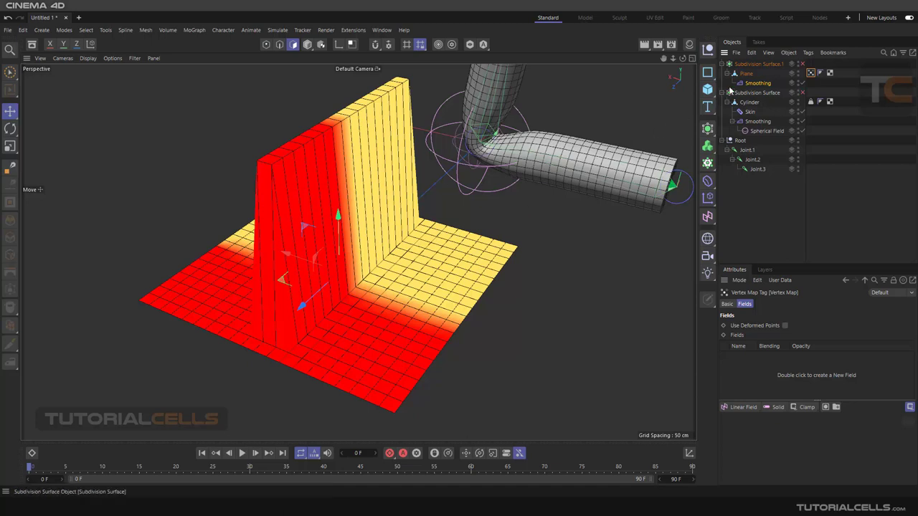
click(758, 84)
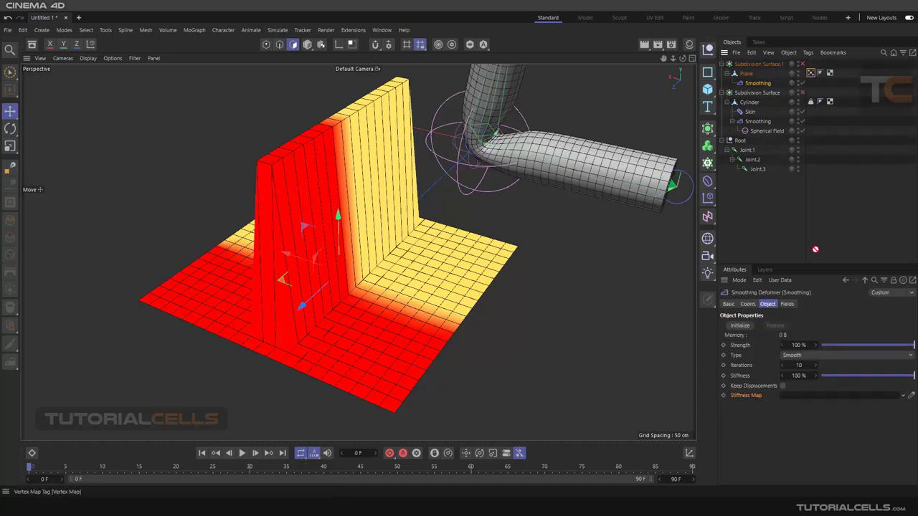
drag(815, 250, 798, 397)
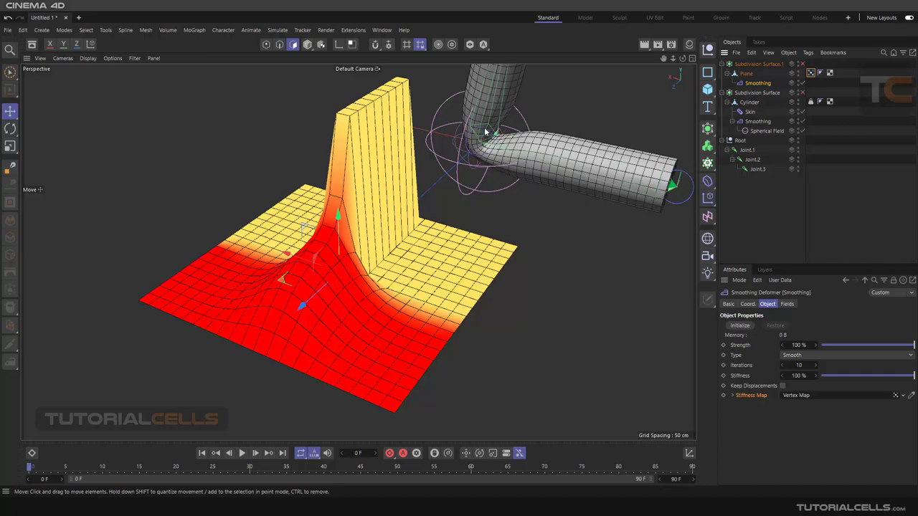
Step: Open the list of available deformers
scroll(545, 165, down, 3)
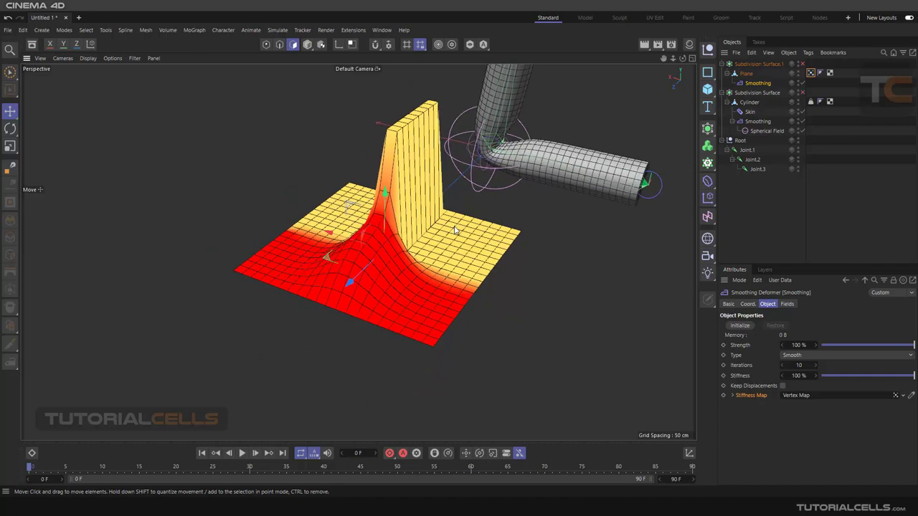
scroll(511, 223, down, 5)
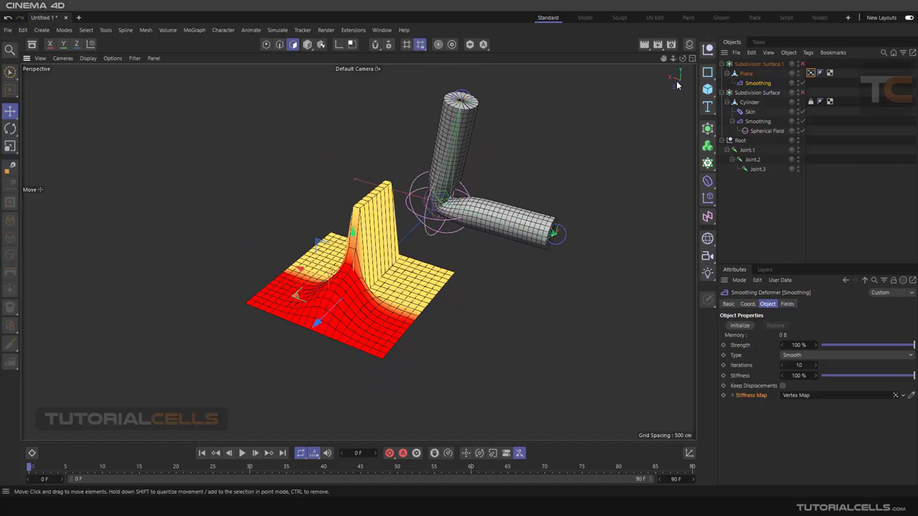
click(708, 181)
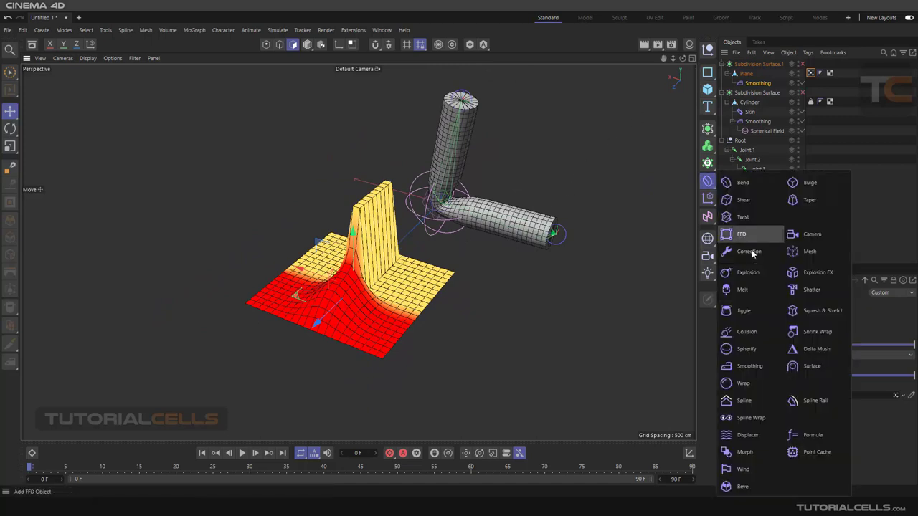